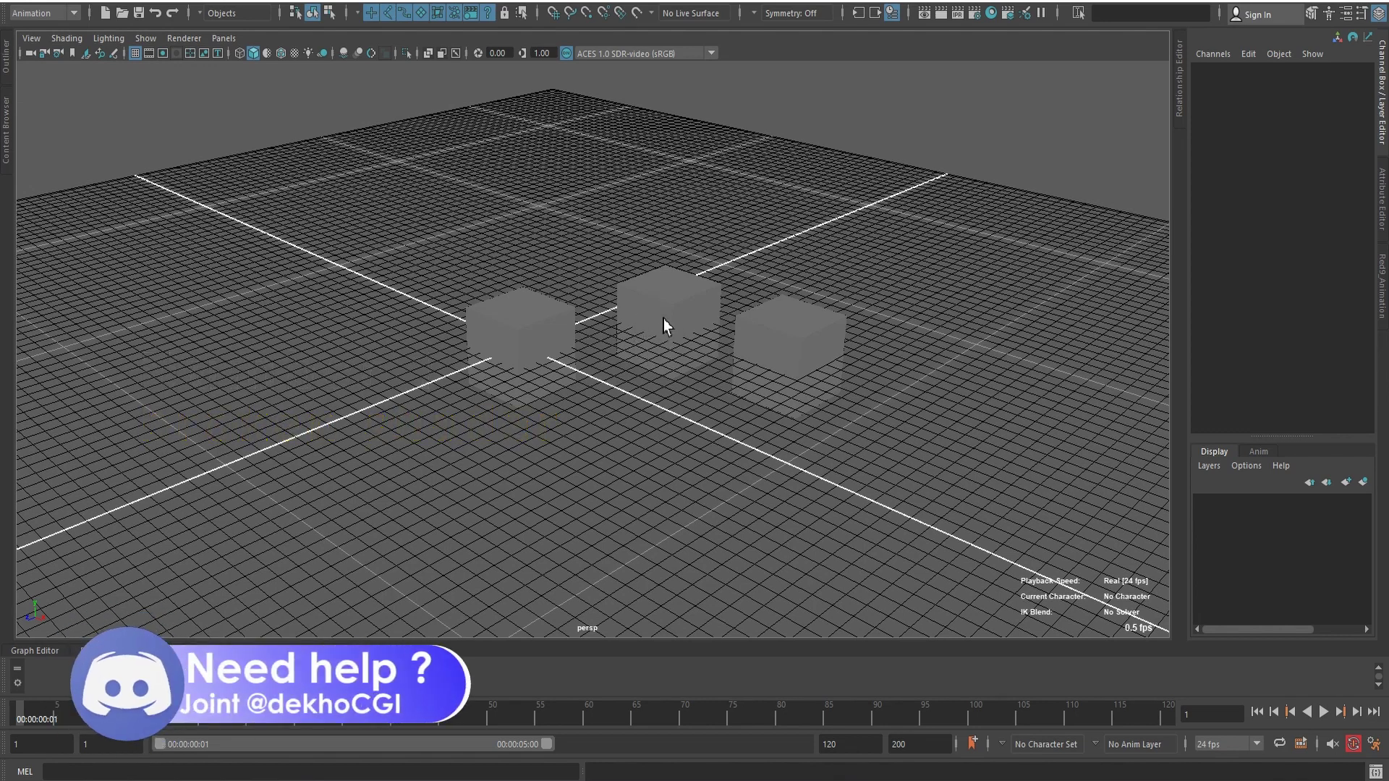
# Select the middle cube and bring up the Windows > Rendering Editors menu via the hotbox.
pyautogui.click(671, 308)
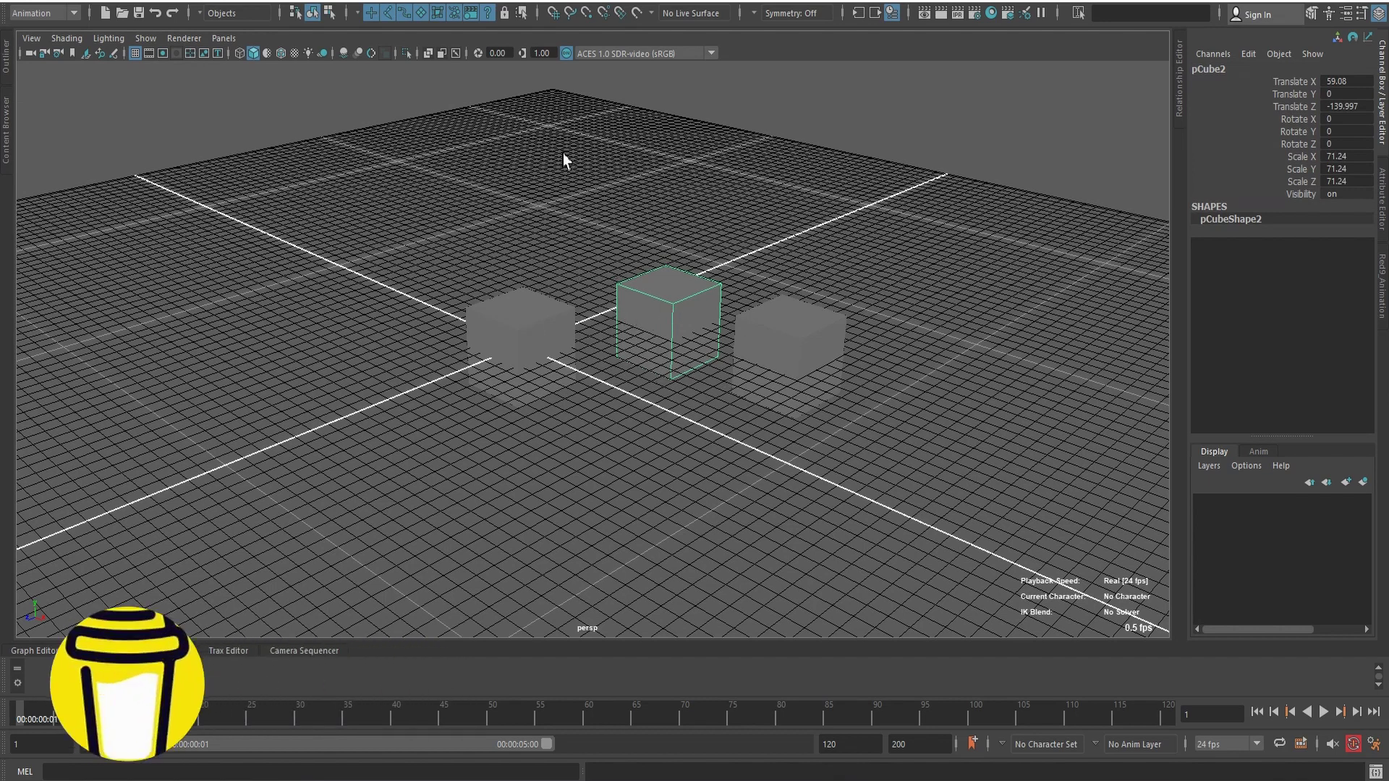
pyautogui.press('space')
pyautogui.click(550, 94)
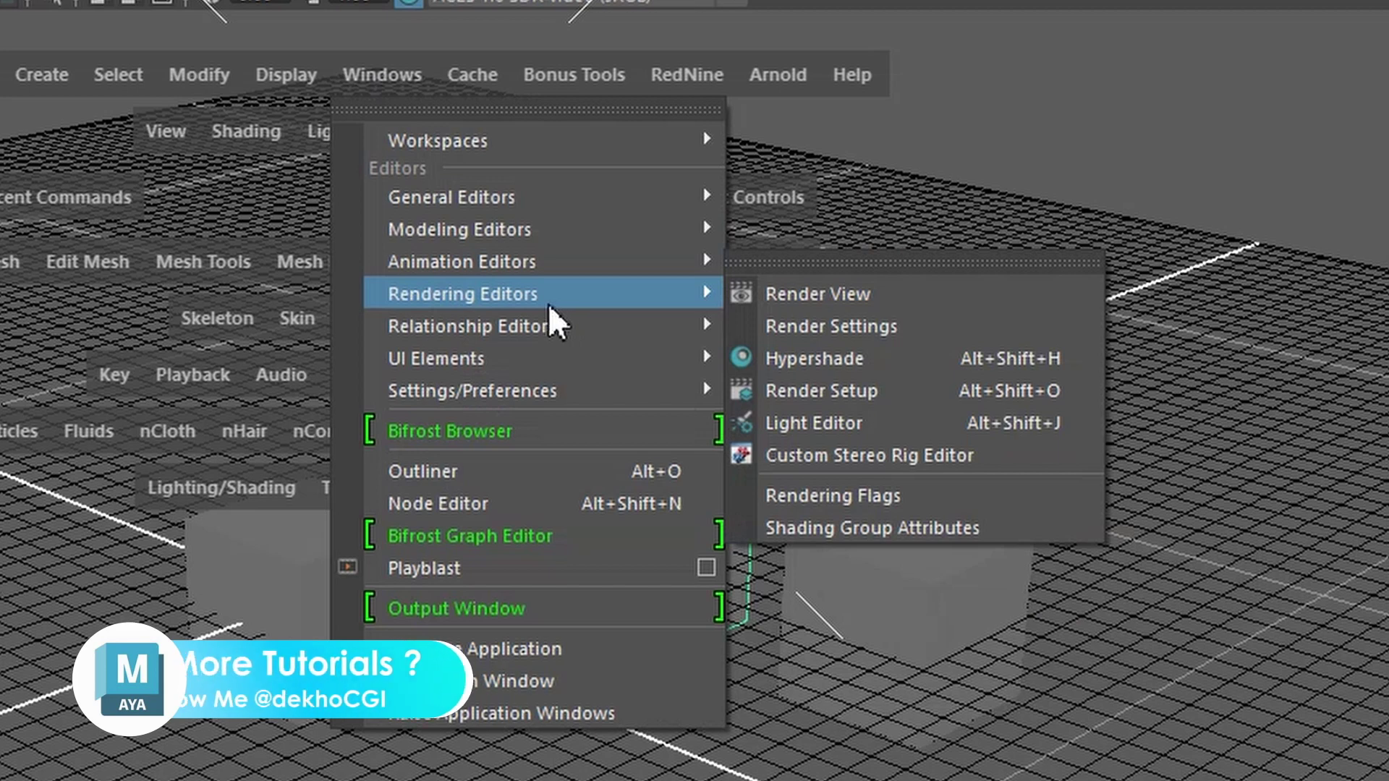
pyautogui.moveTo(463, 293)
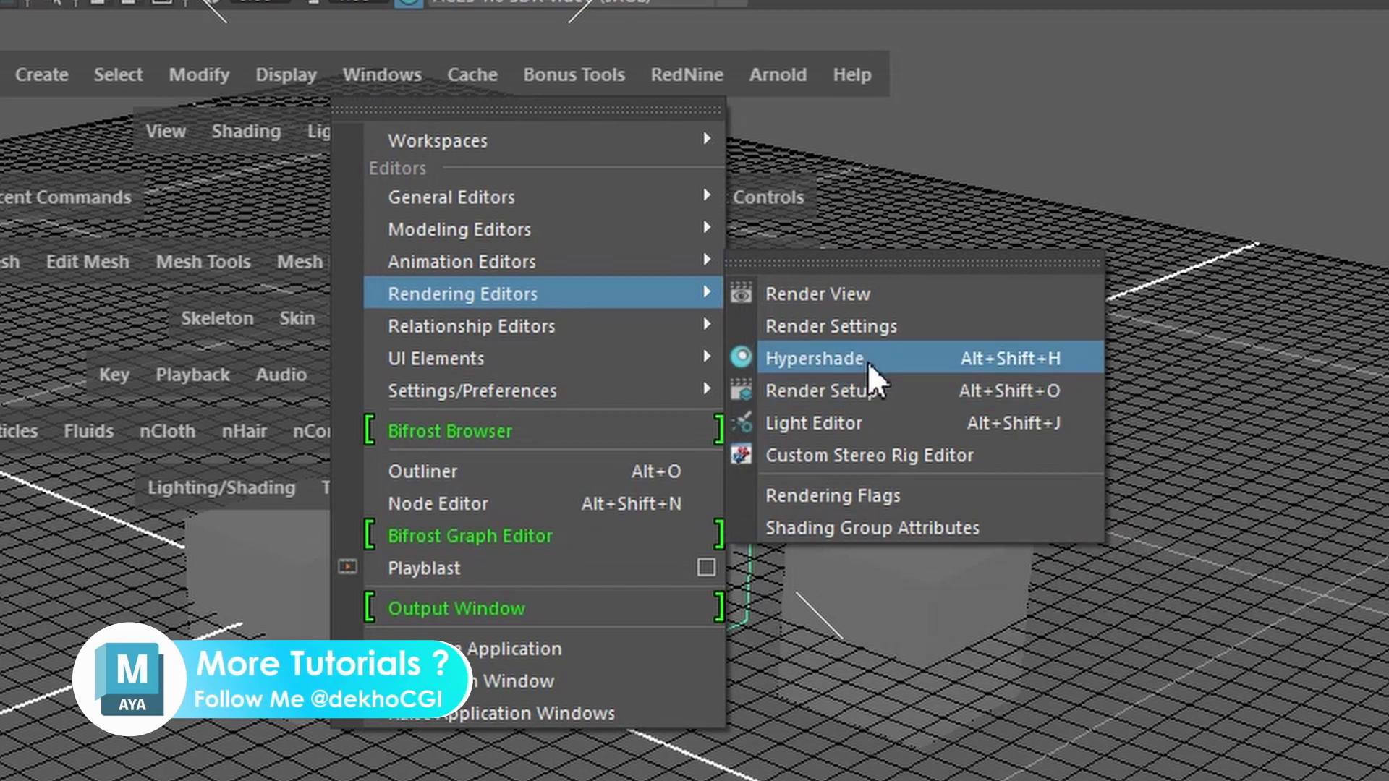
# Open the Hypershade, move it aside, and graph the middle cube's lambert1 shading network.
pyautogui.click(869, 367)
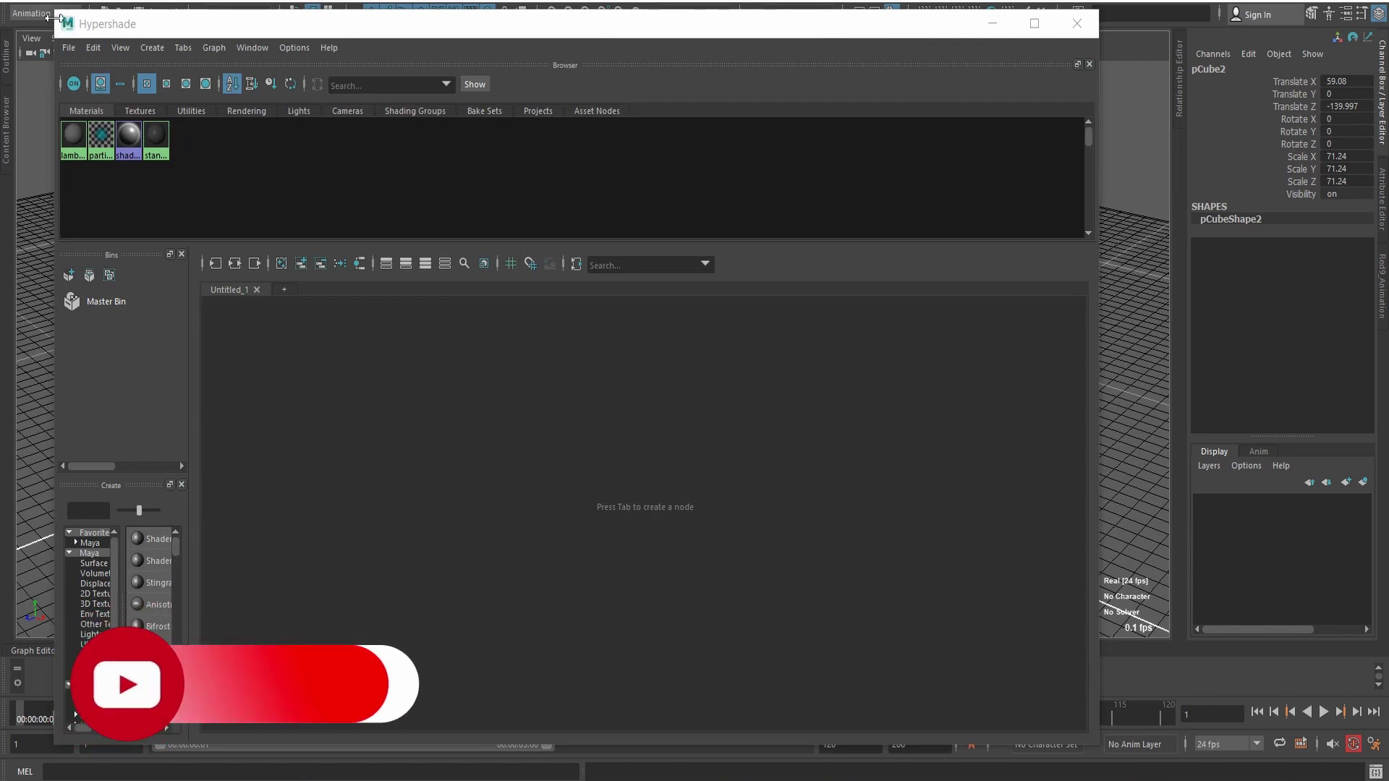
pyautogui.moveTo(63, 31)
pyautogui.mouseDown()
pyautogui.moveTo(427, 32)
pyautogui.moveTo(165, 29)
pyautogui.mouseUp()
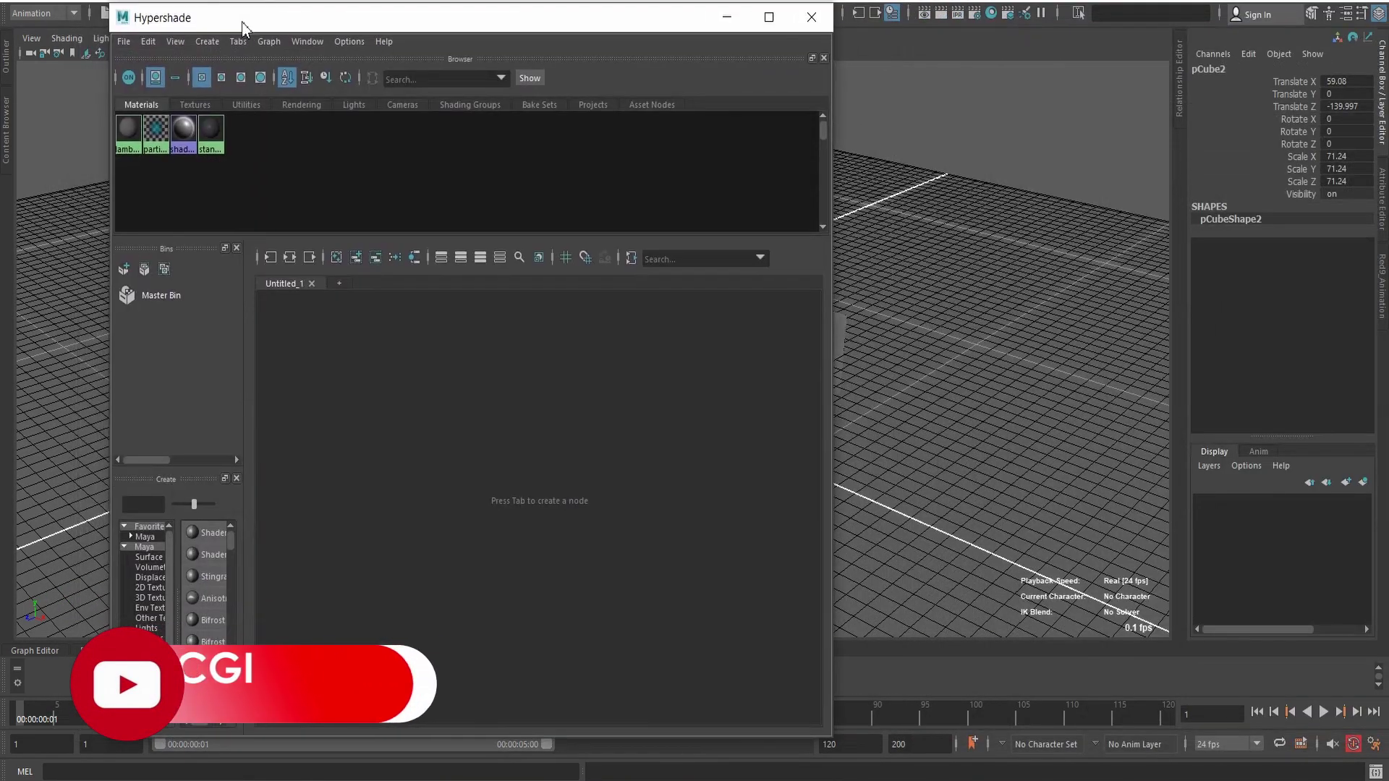
pyautogui.click(1009, 335)
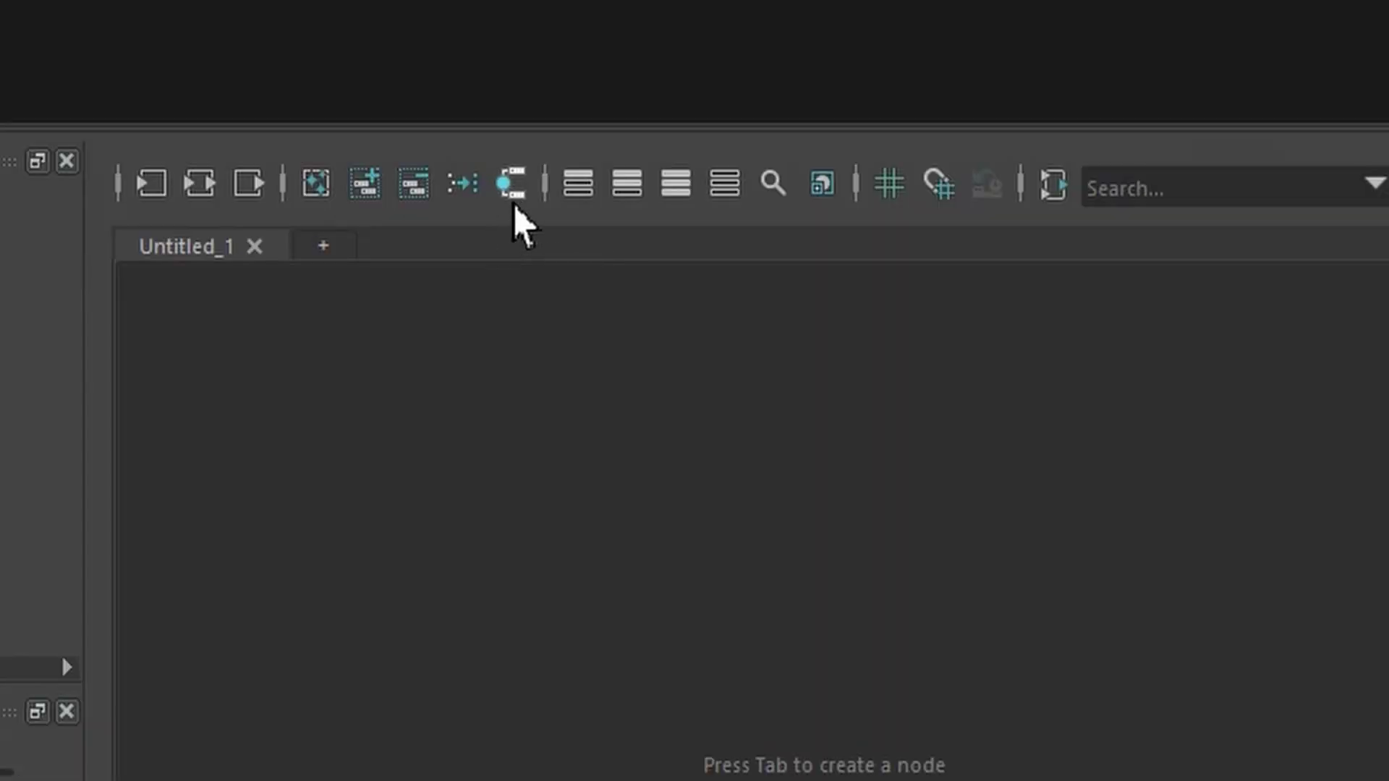
pyautogui.click(415, 258)
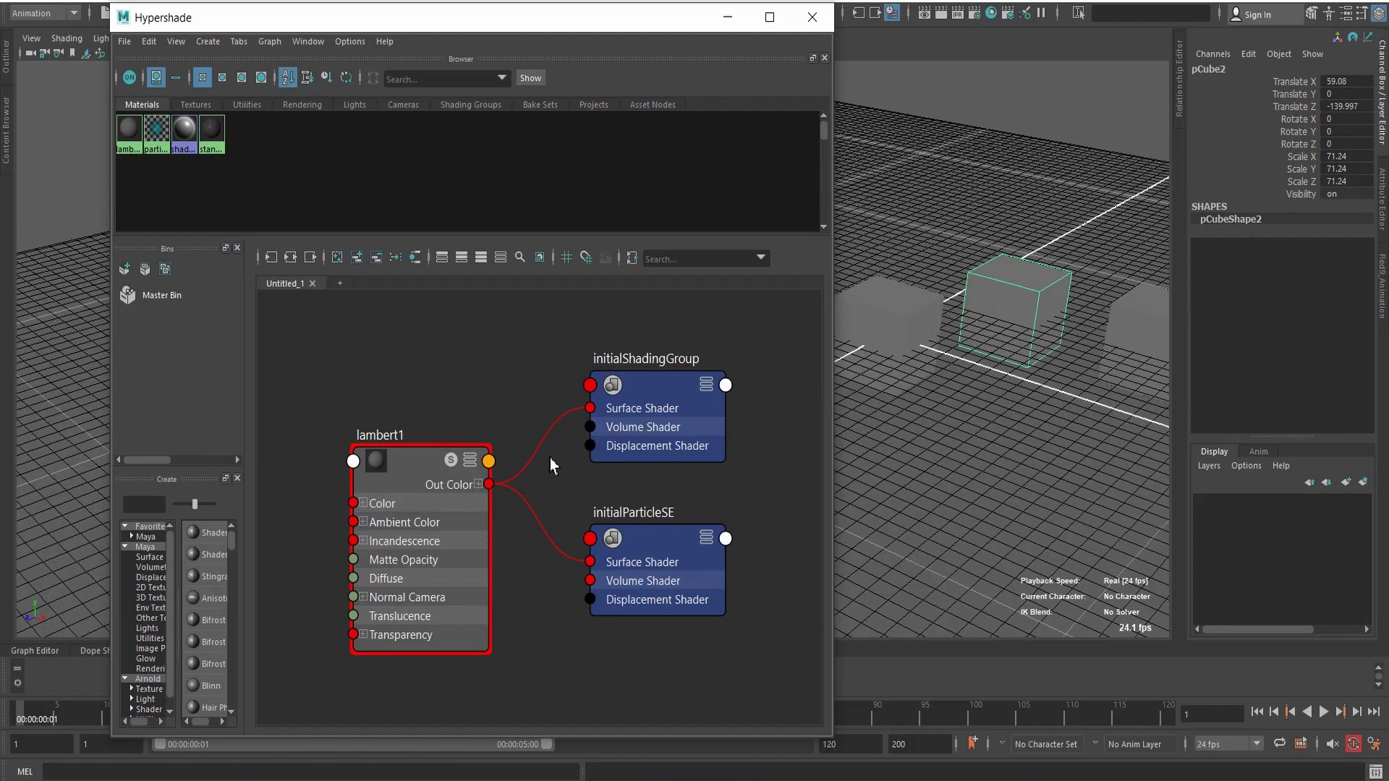
# Delete lambert1's Out Color link into initialShadingGroup's Surface Shader, turning the cubes green.
pyautogui.click(550, 431)
pyautogui.press('Delete')
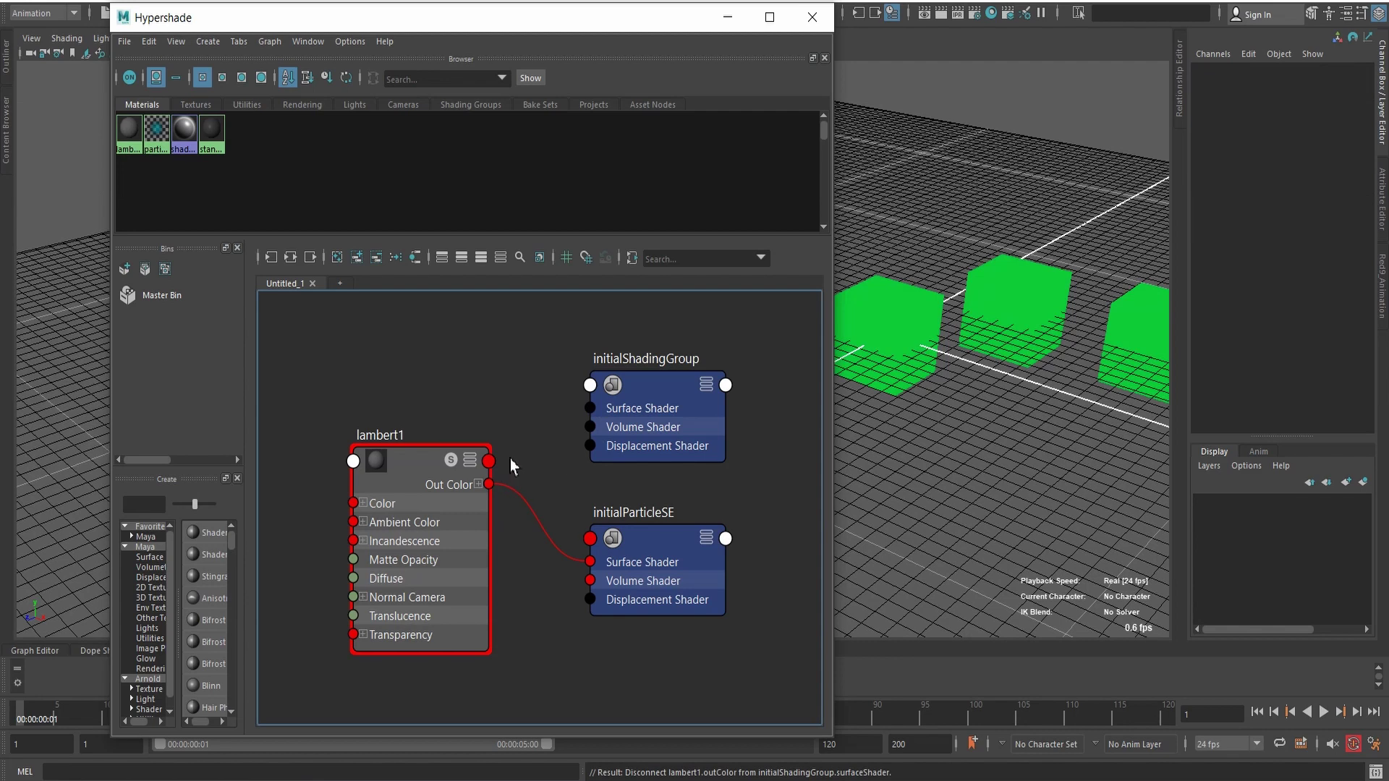
pyautogui.moveTo(600, 16); pyautogui.dragTo(512, 19)
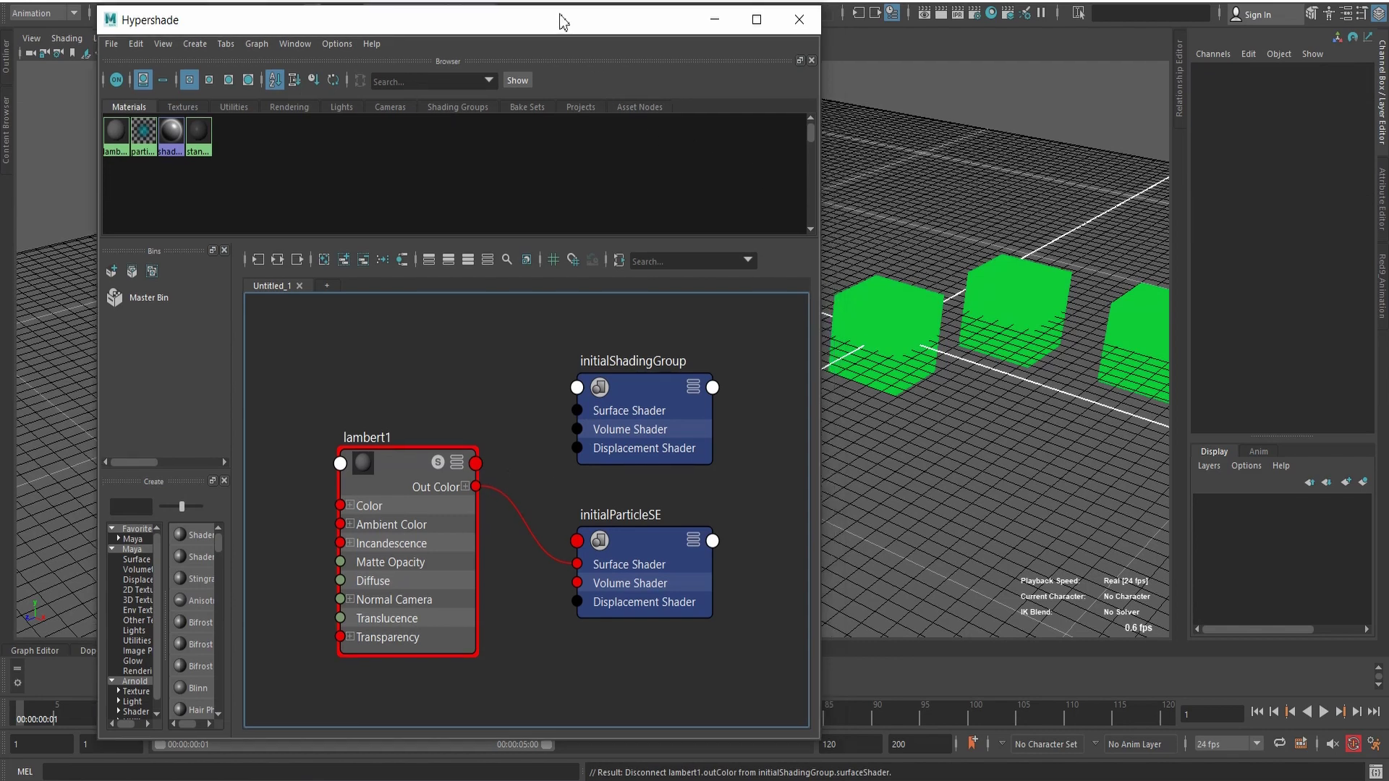
pyautogui.keyDown('alt'); pyautogui.moveTo(1004, 384); pyautogui.dragTo(957, 393, button='middle'); pyautogui.keyUp('alt')
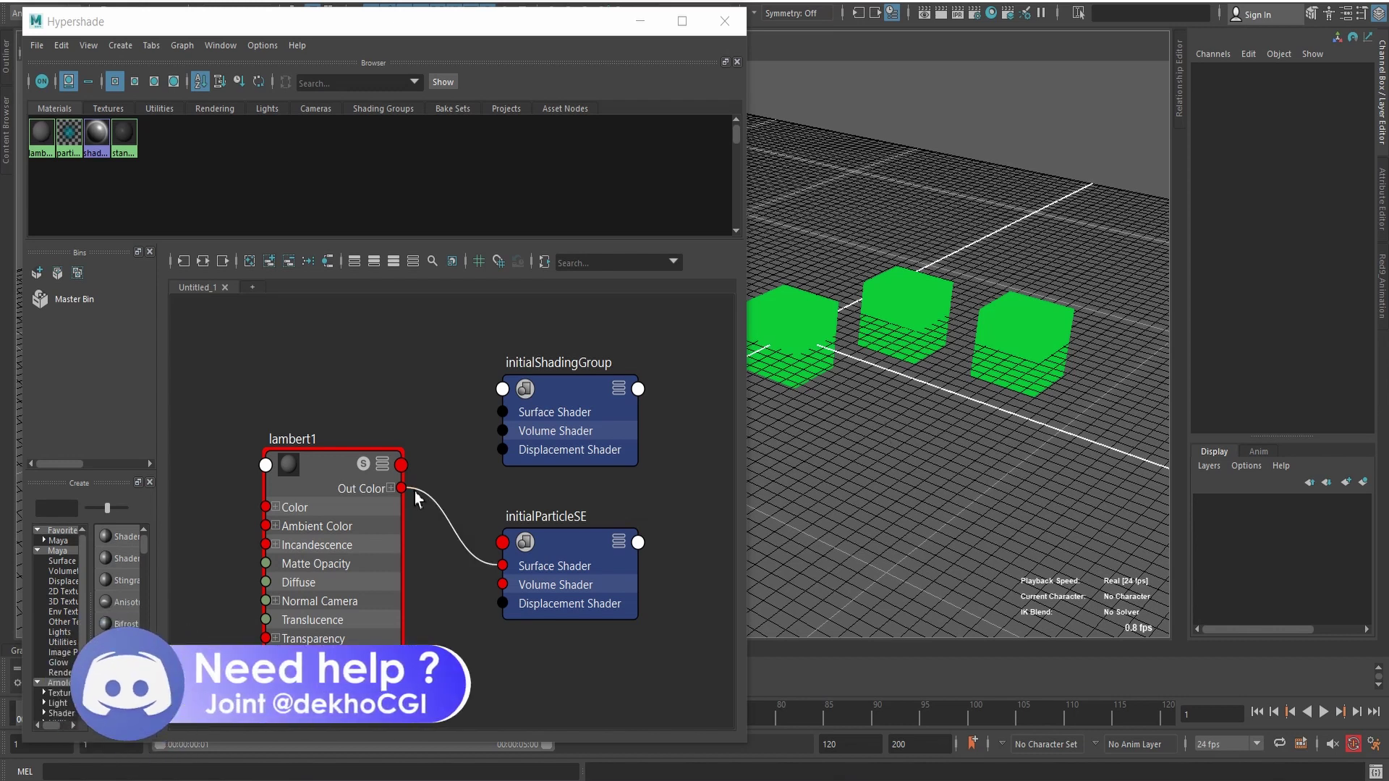
# Rewire lambert1 Out Color into initialShadingGroup Surface Shader, restoring grey cubes, and close Hypershade.
pyautogui.moveTo(401, 488)
pyautogui.mouseDown()
pyautogui.moveTo(456, 409)
pyautogui.moveTo(502, 411)
pyautogui.mouseUp()
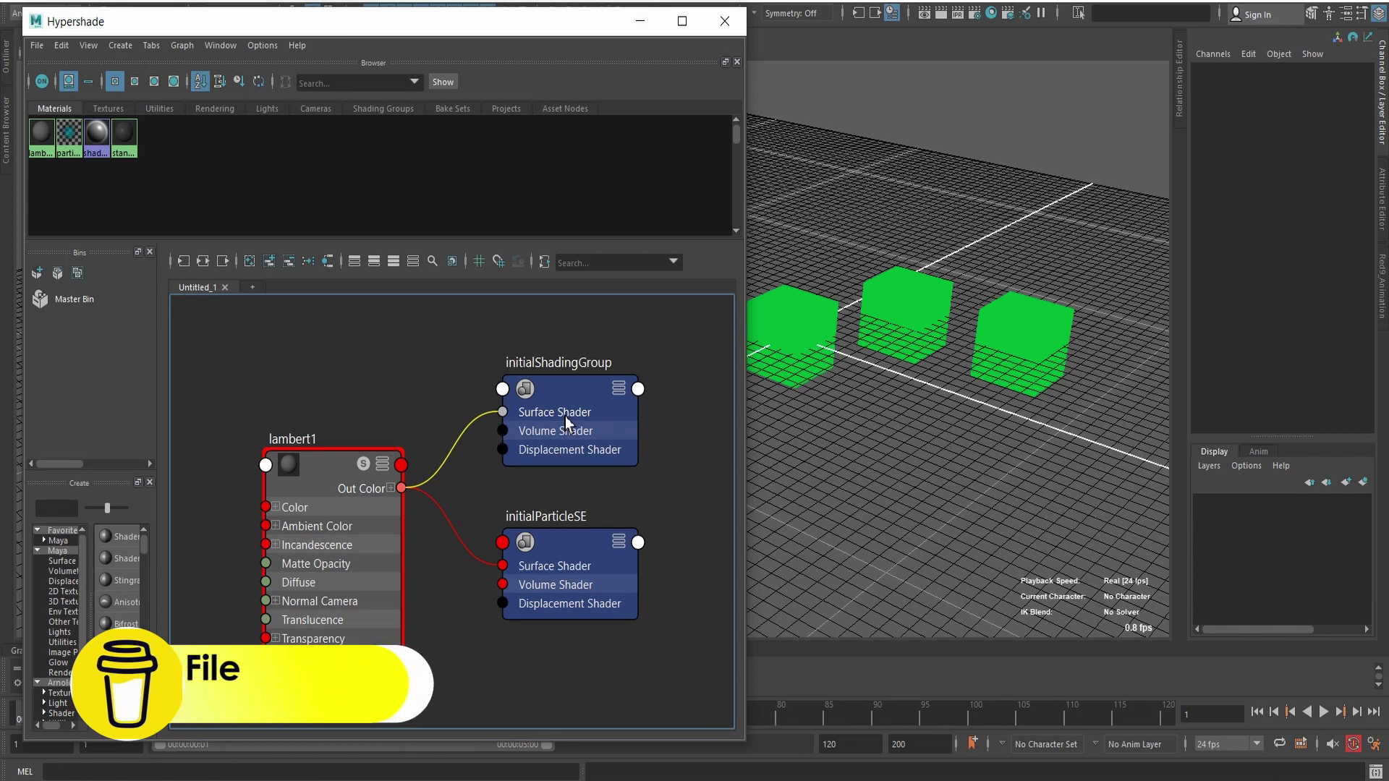
pyautogui.moveTo(566, 421); pyautogui.dragTo(561, 413)
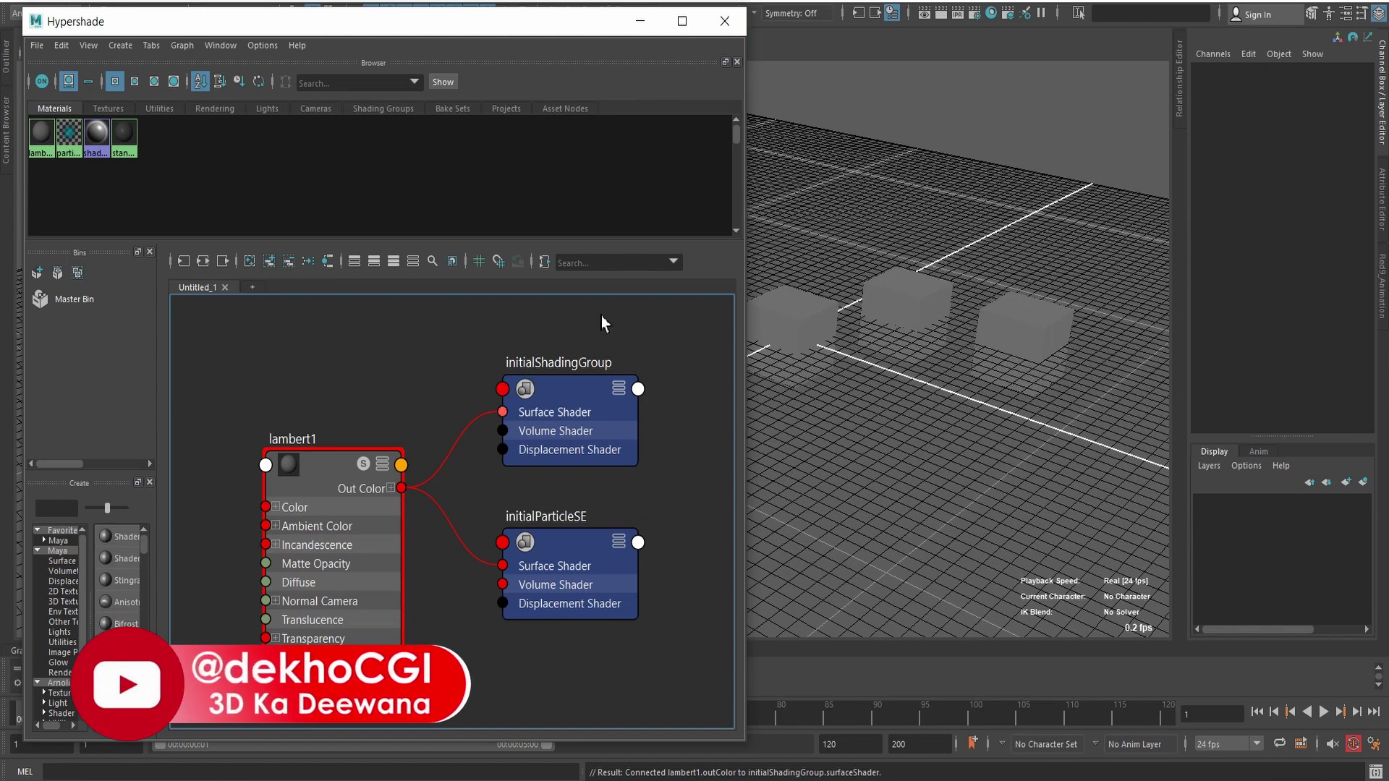
pyautogui.click(738, 29)
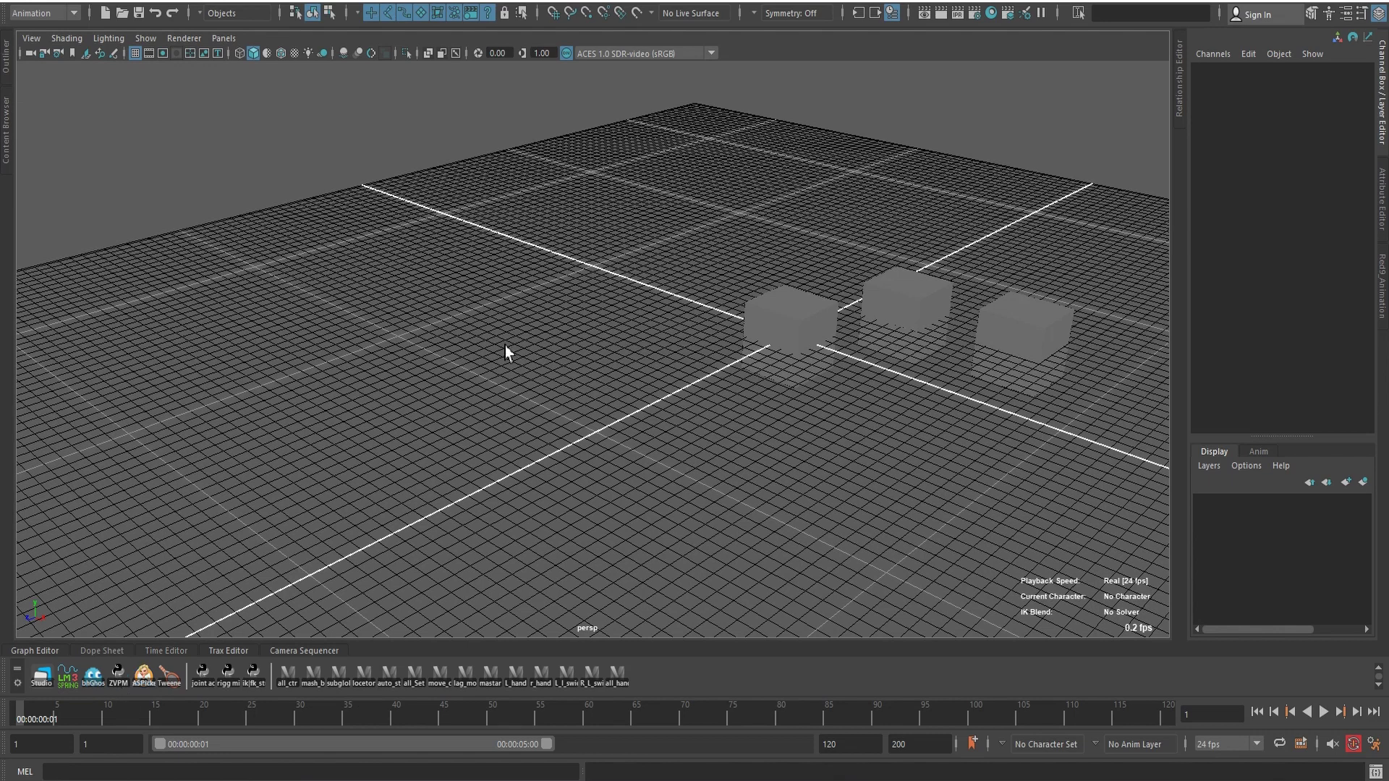
# Switch the right cube to vertex mode, pick a vertex, and zoom in on the cube.
pyautogui.click(1056, 328)
pyautogui.keyDown('alt'); pyautogui.moveTo(1089, 424); pyautogui.dragTo(893, 419, button='middle'); pyautogui.keyUp('alt')
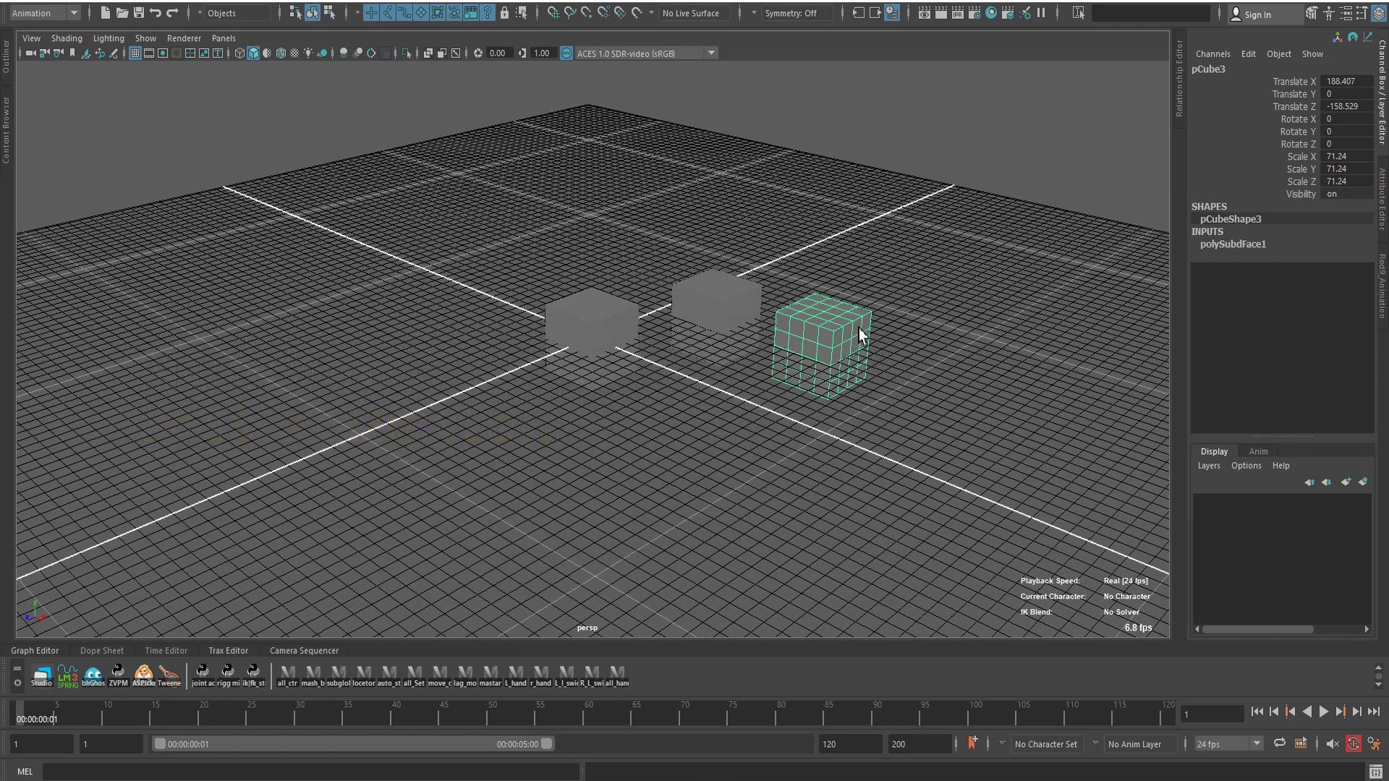
pyautogui.press('F8')
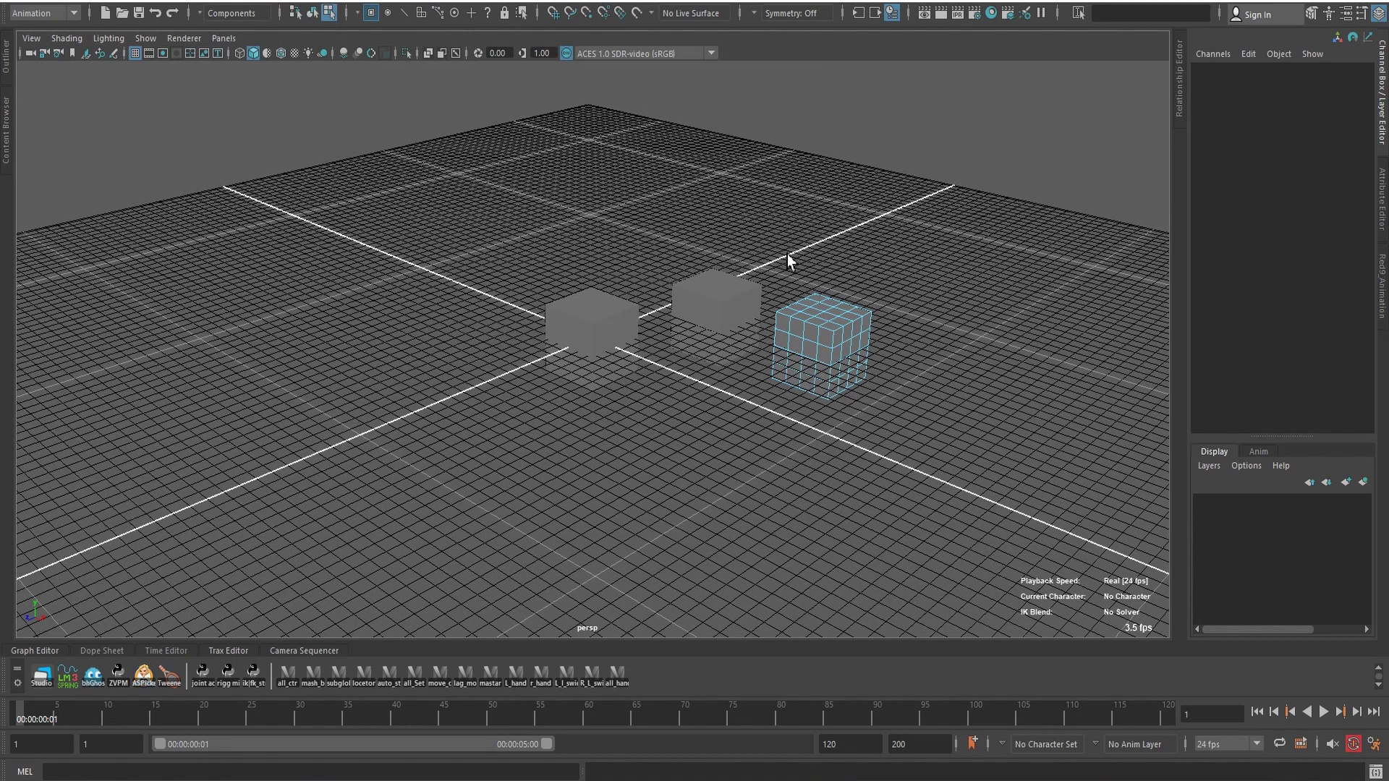
pyautogui.rightClick(832, 157)
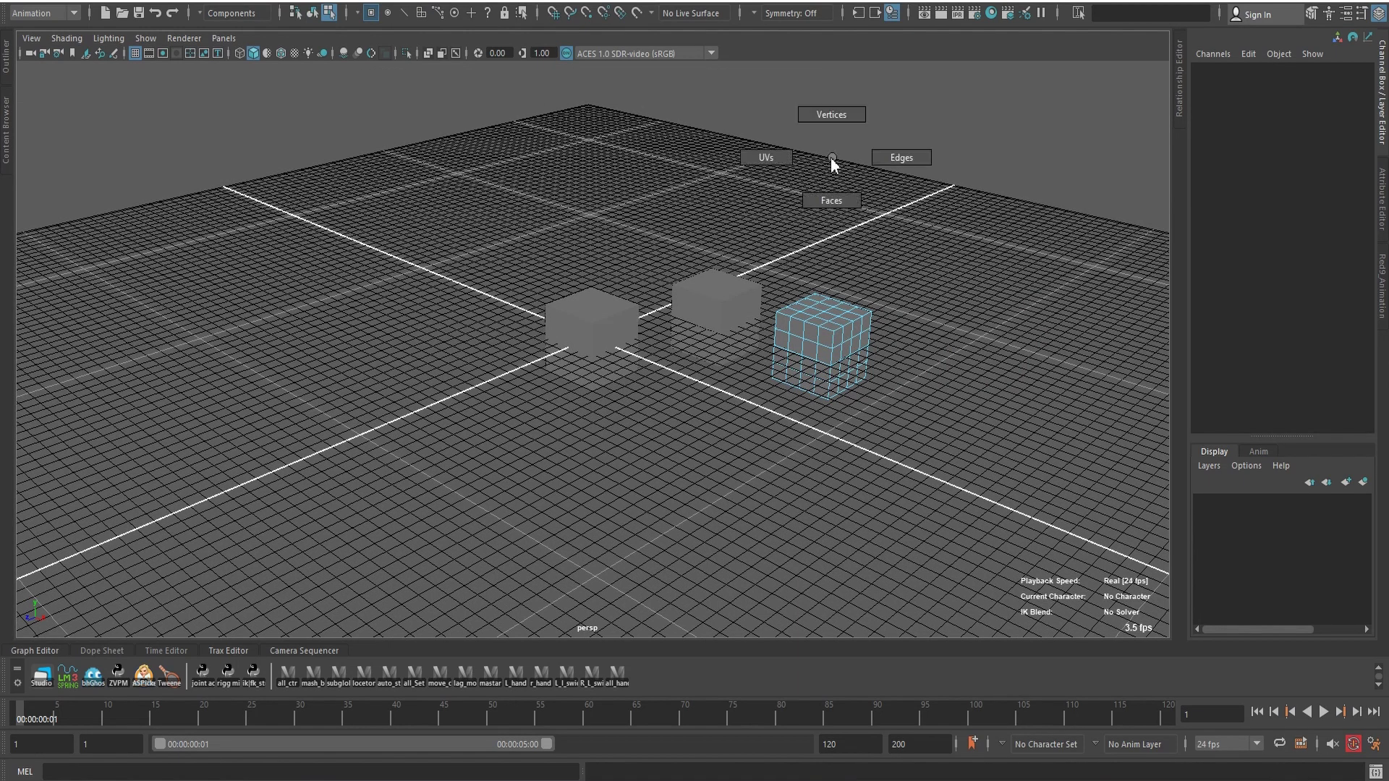
pyautogui.click(827, 120)
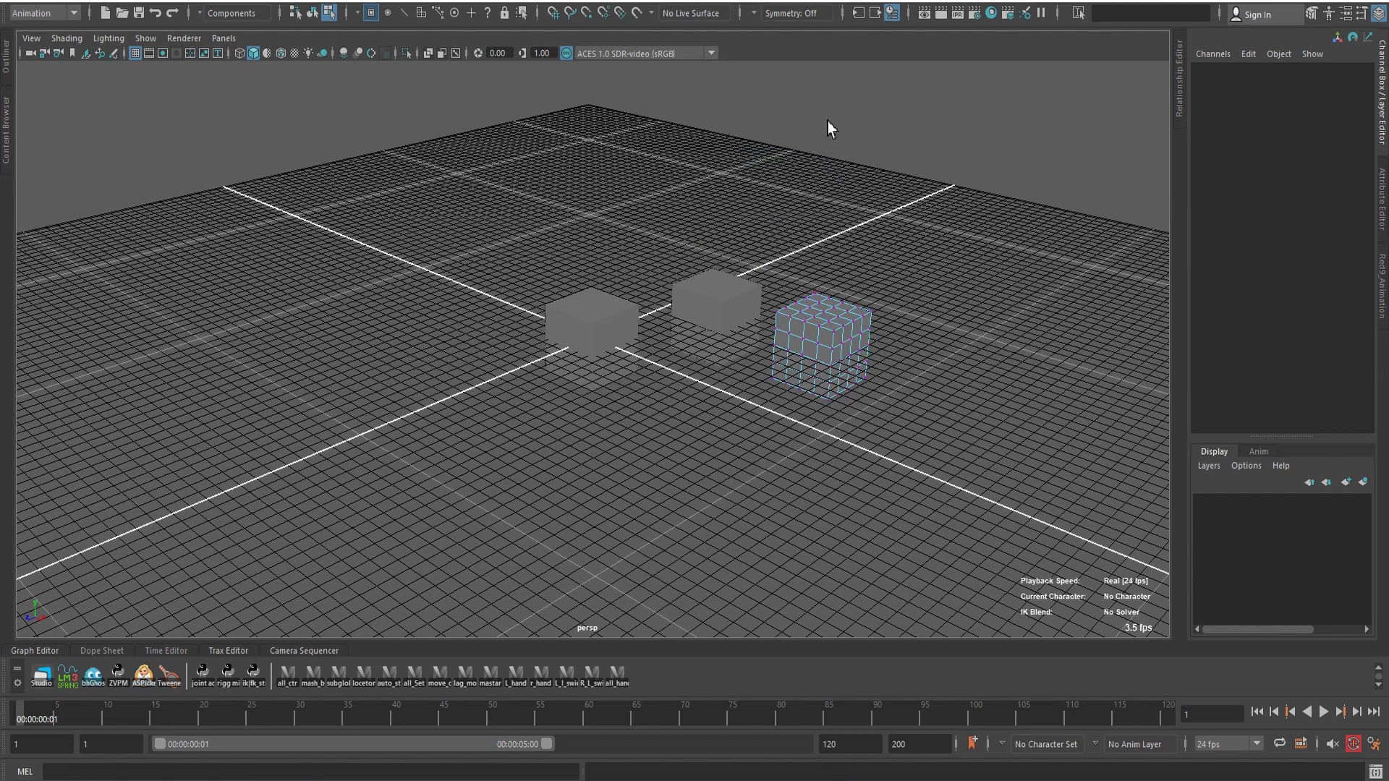
pyautogui.click(840, 337)
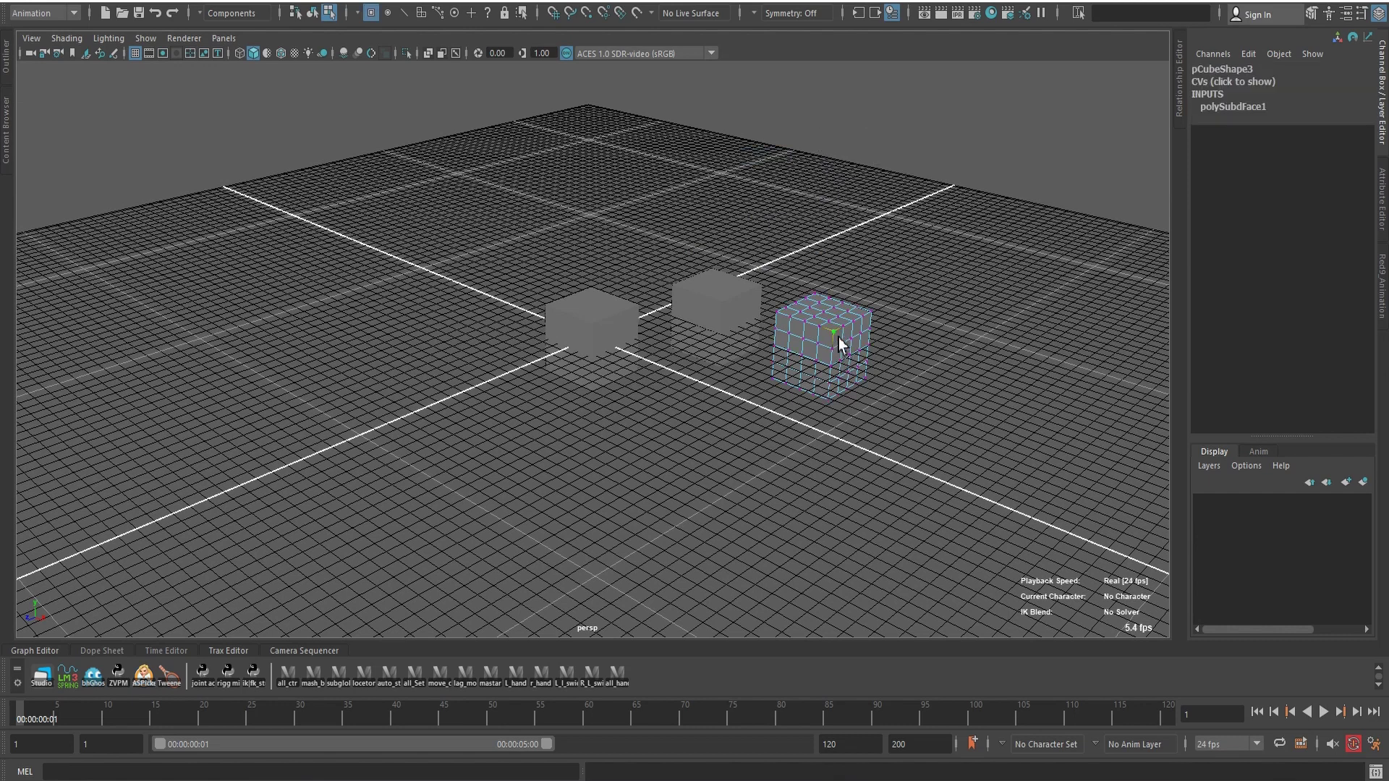
pyautogui.scroll(2, 832, 361)
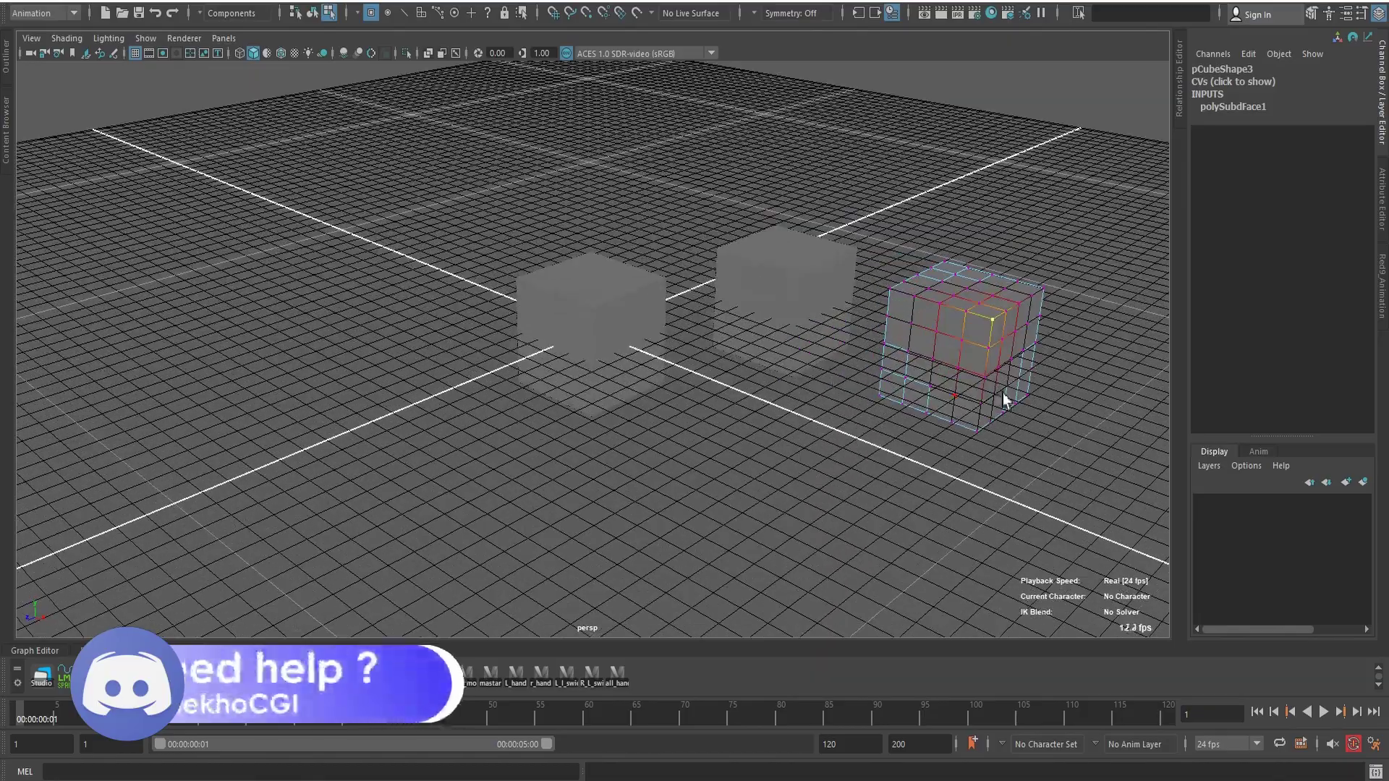
pyautogui.scroll(2, 921, 389)
pyautogui.keyDown('alt'); pyautogui.moveTo(922, 389); pyautogui.dragTo(843, 403, button='middle'); pyautogui.keyUp('alt')
pyautogui.scroll(2, 874, 387)
pyautogui.keyDown('alt'); pyautogui.moveTo(874, 387); pyautogui.dragTo(599, 440); pyautogui.keyUp('alt')
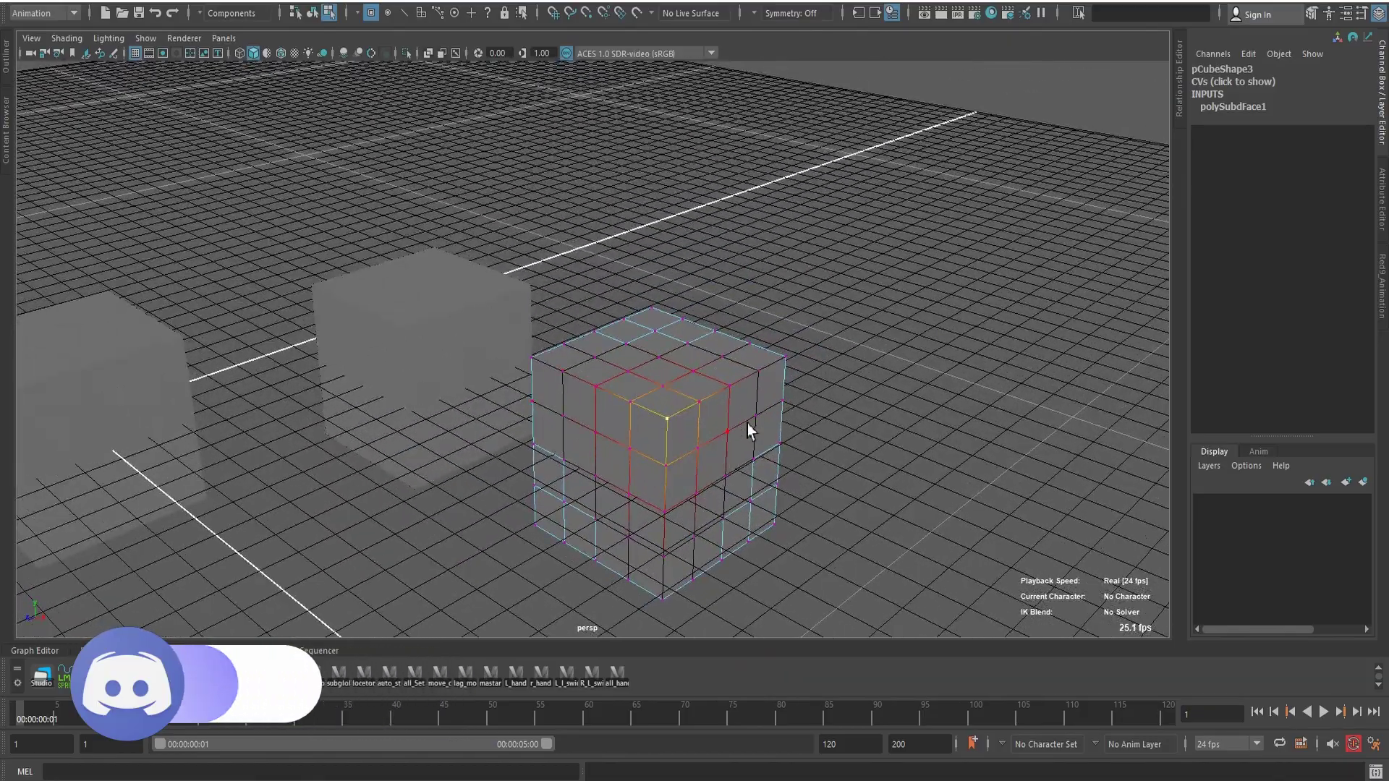
pyautogui.moveTo(748, 423)
pyautogui.keyDown('alt'); pyautogui.mouseDown()
pyautogui.moveTo(722, 471)
pyautogui.moveTo(759, 465)
pyautogui.mouseUp(); pyautogui.keyUp('alt')
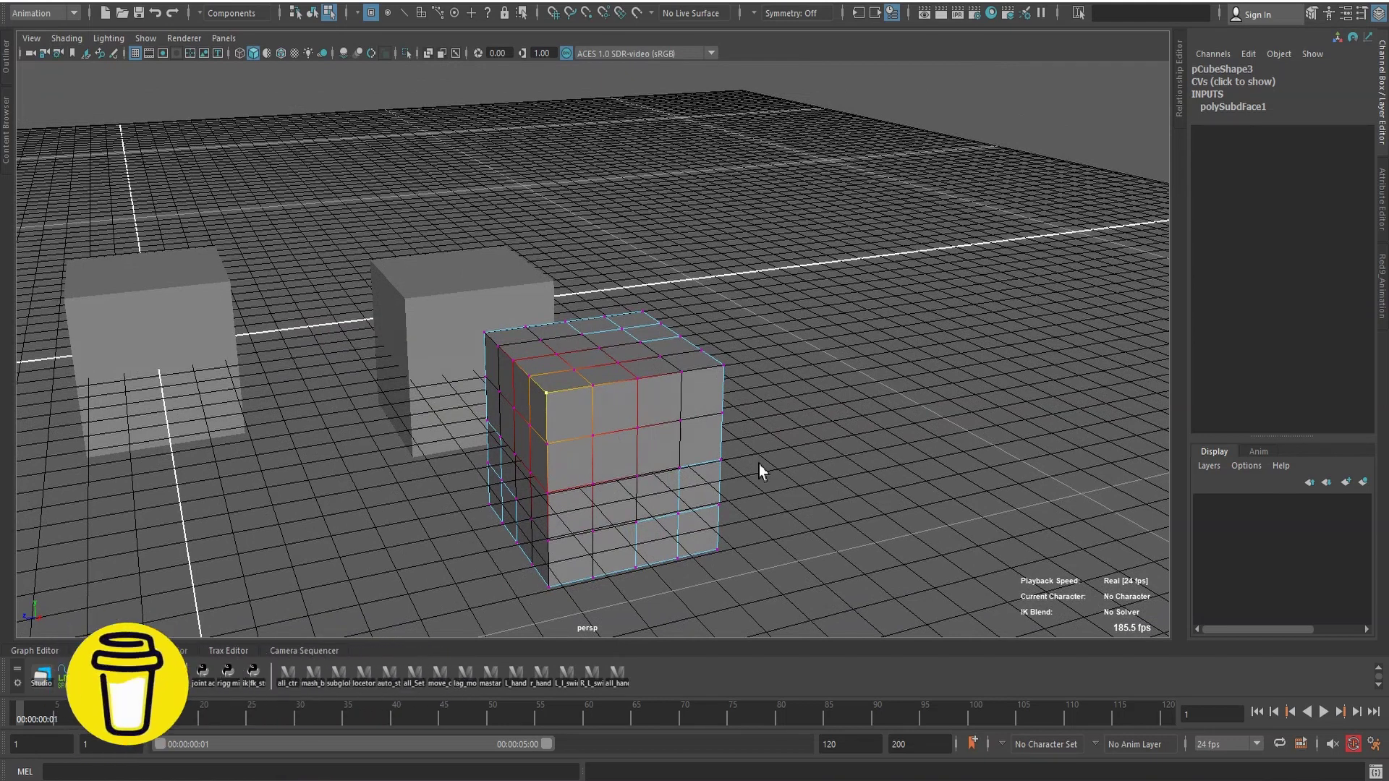
# Without soft selection, pull a top corner vertex into a spike, then undo it.
pyautogui.press('b')
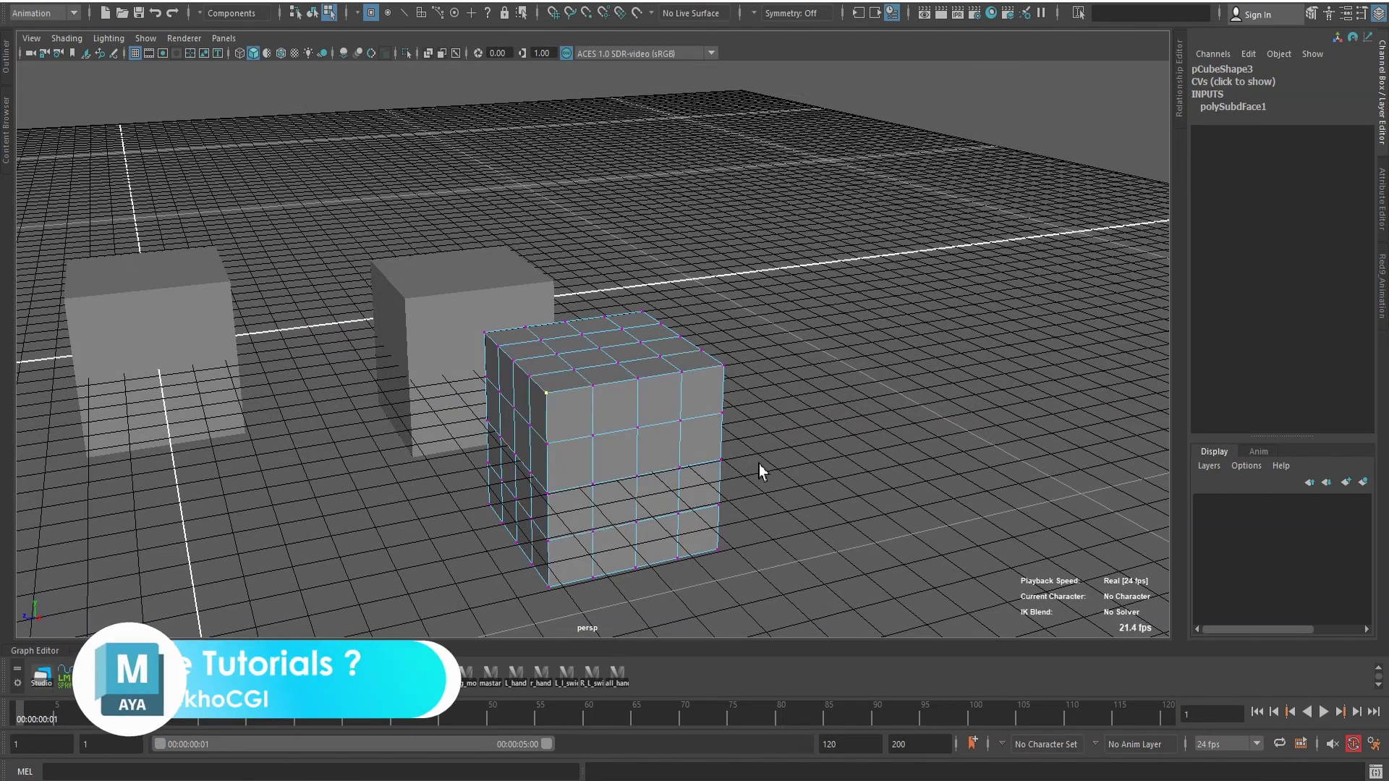
pyautogui.click(546, 393)
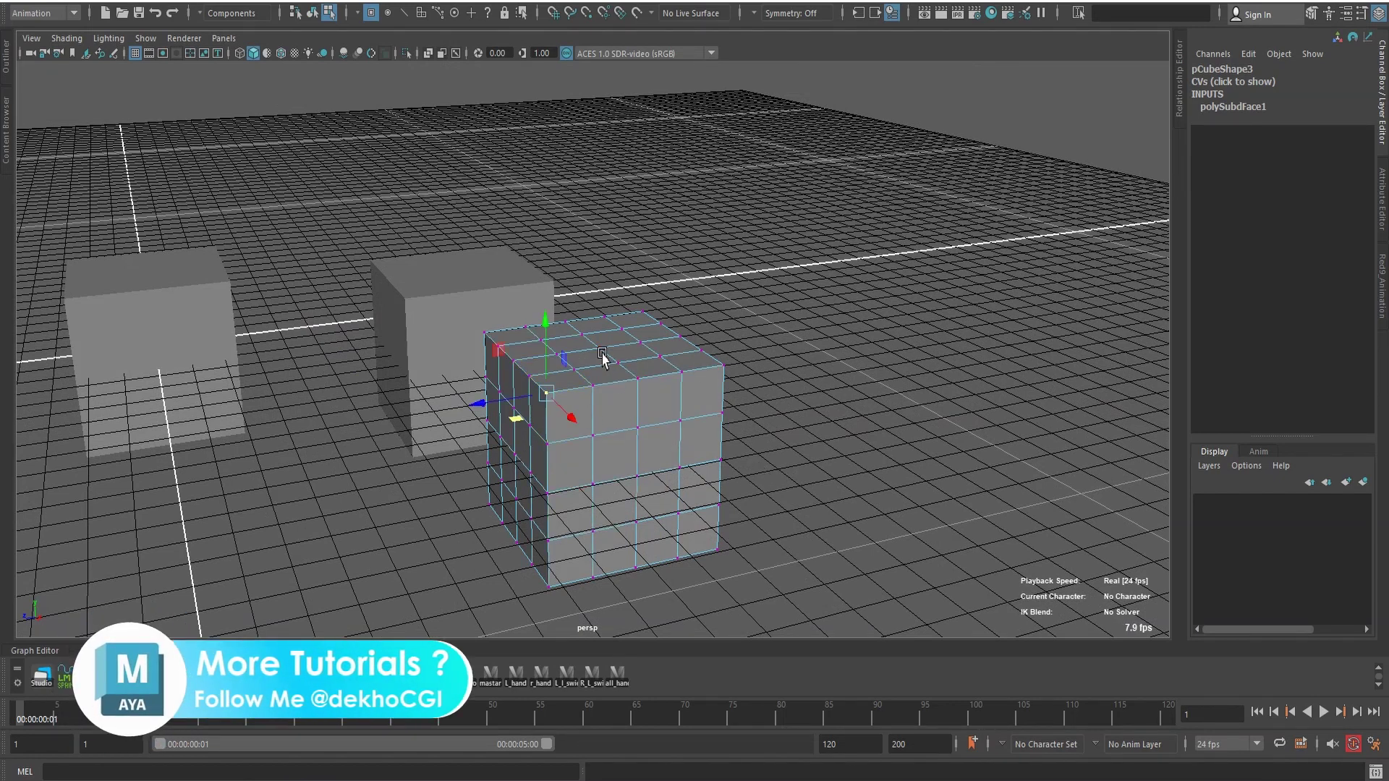
pyautogui.moveTo(548, 394); pyautogui.dragTo(474, 416)
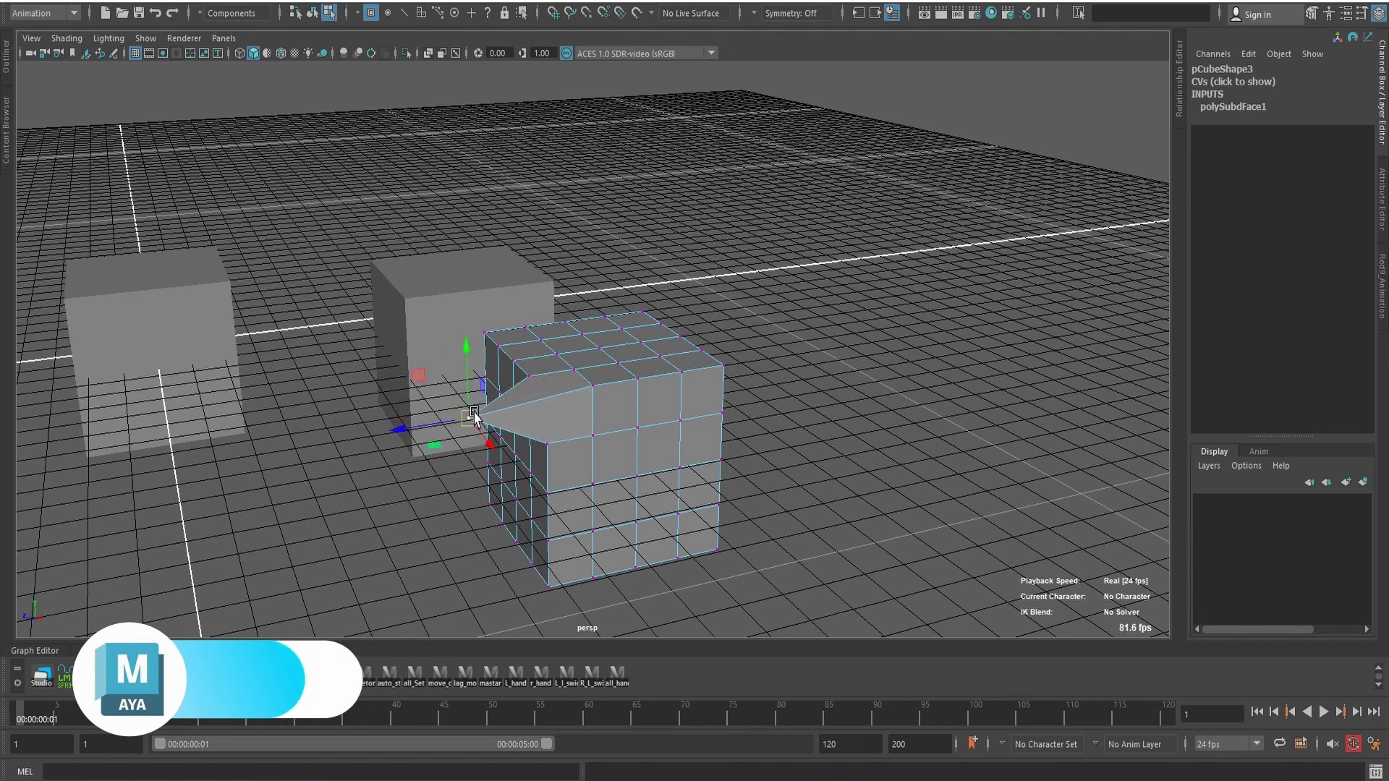
pyautogui.hotkey('ctrl', 'z')
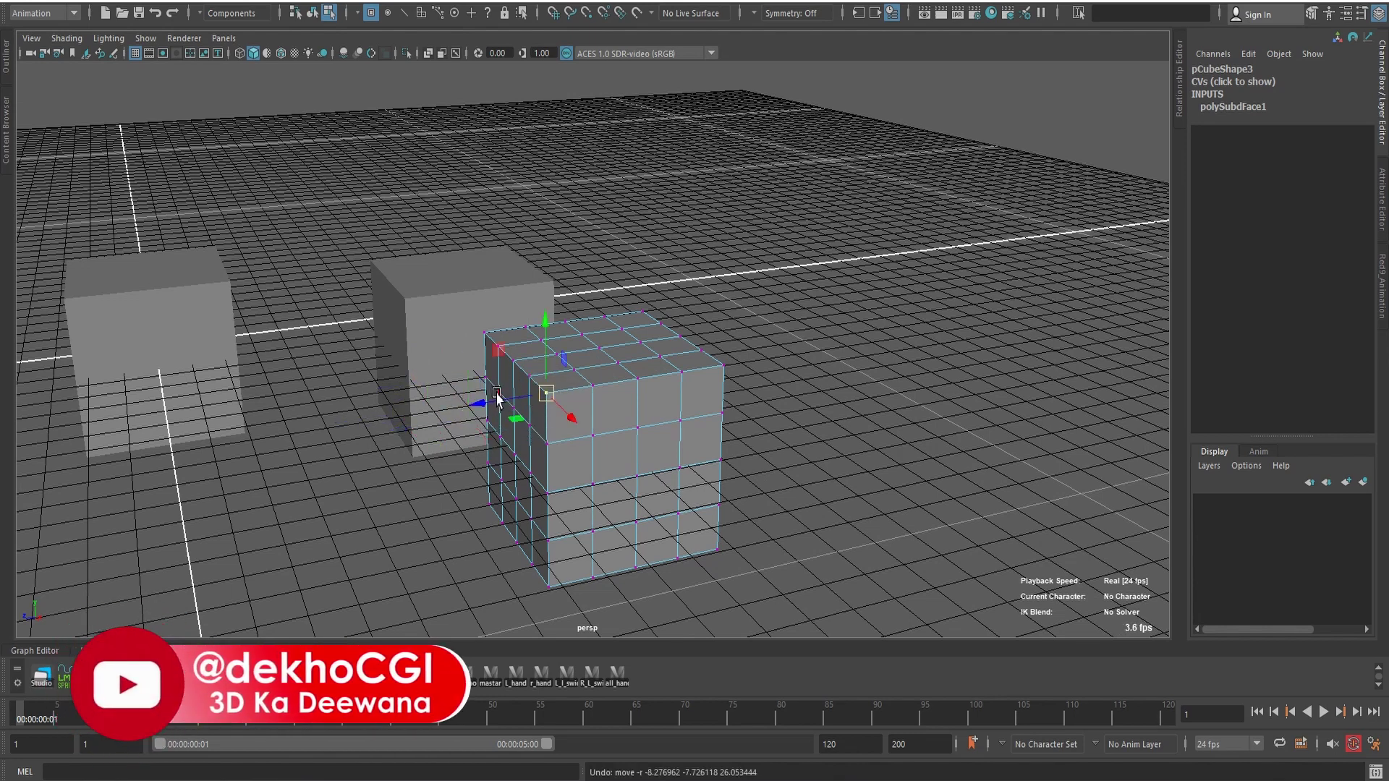
# With soft selection on, pull the vertex region with smooth falloff, then undo it.
pyautogui.press('b')
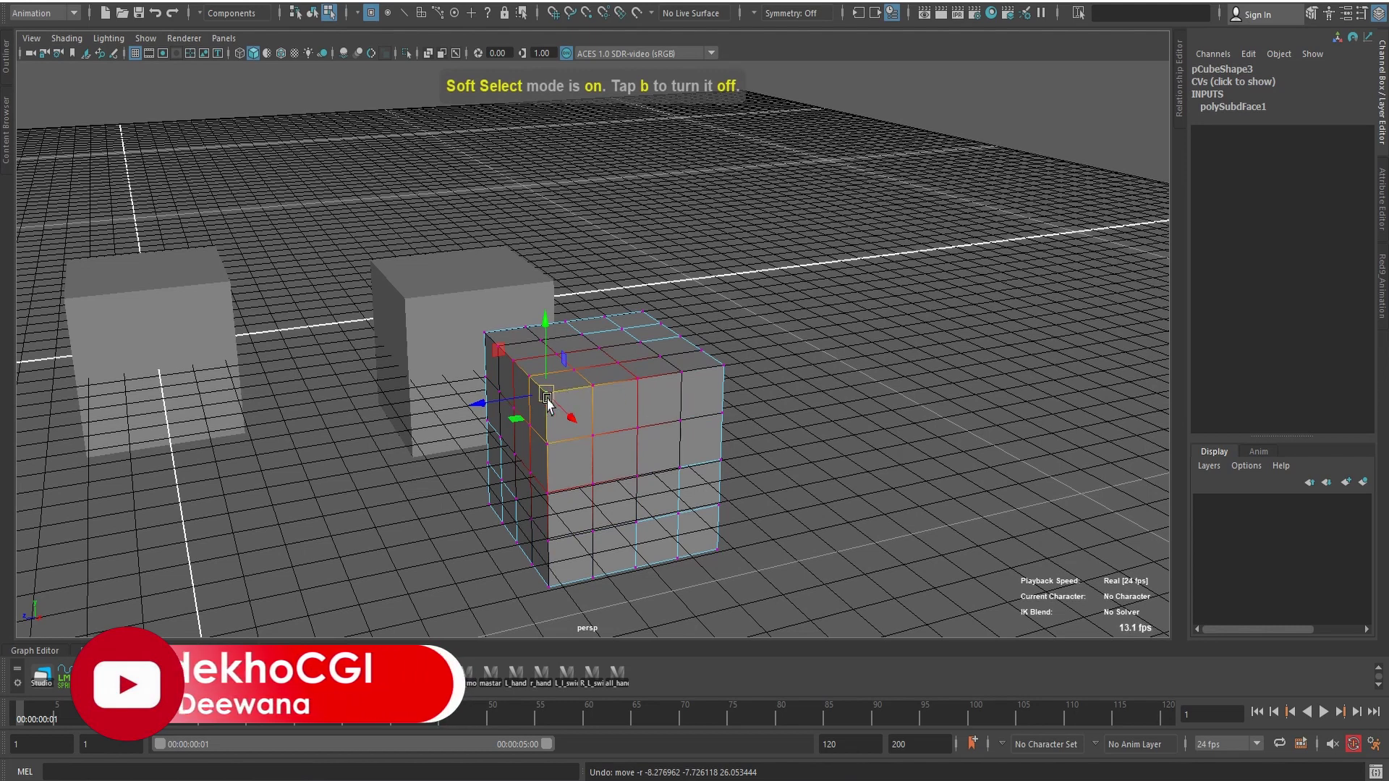
pyautogui.moveTo(535, 391)
pyautogui.mouseDown()
pyautogui.moveTo(540, 369)
pyautogui.moveTo(561, 413)
pyautogui.mouseUp()
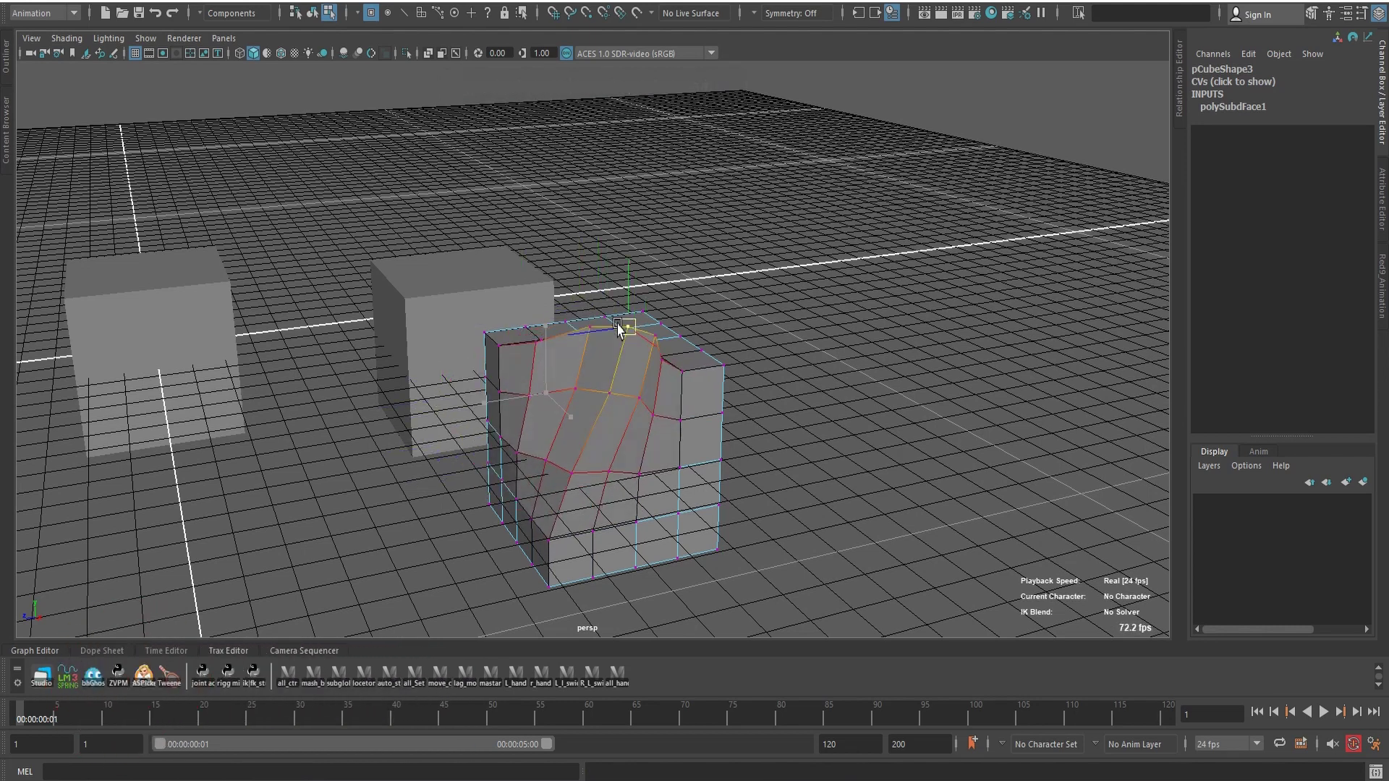
pyautogui.hotkey('ctrl', 'z')
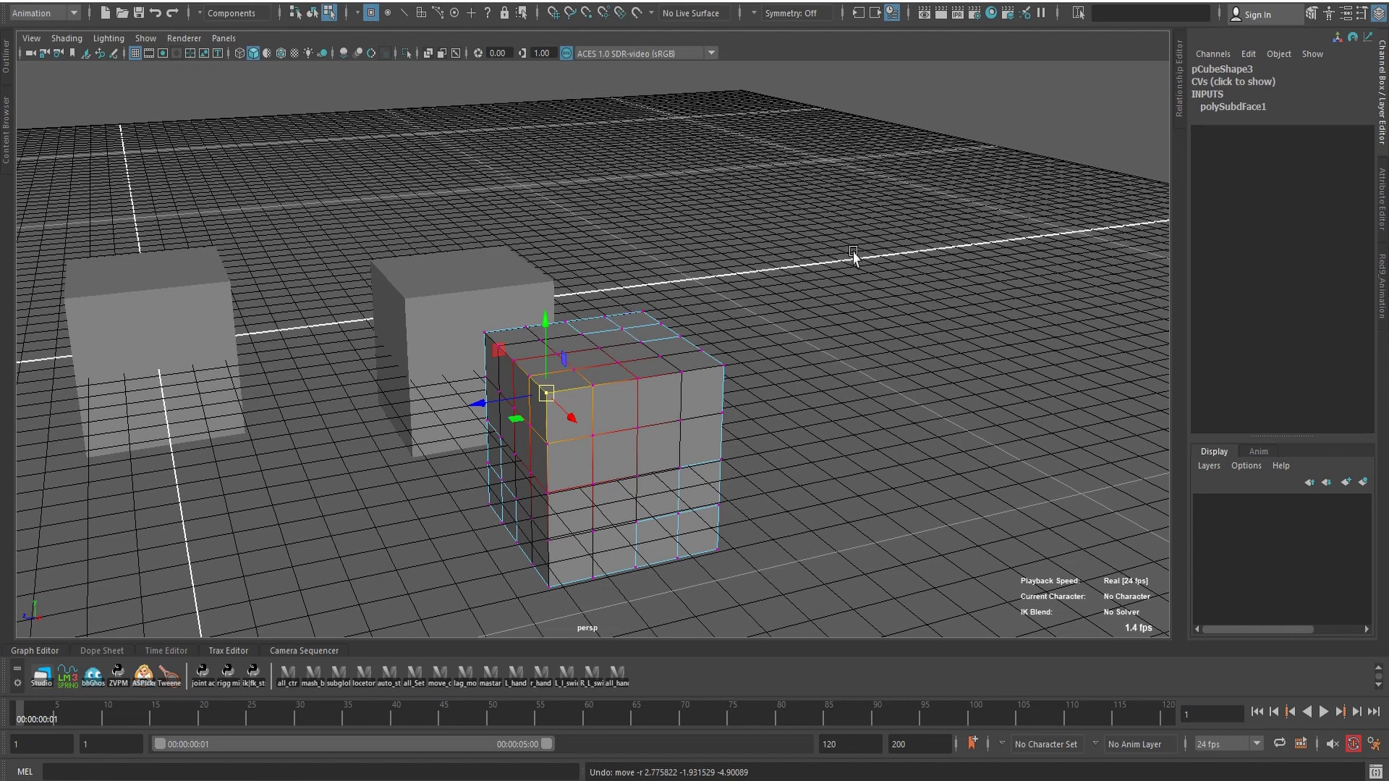
# Resize the soft-selection falloff radius, turn soft select off, and return to object mode.
pyautogui.moveTo(919, 239)
pyautogui.mouseDown(button='middle')
pyautogui.moveTo(760, 239)
pyautogui.moveTo(999, 239)
pyautogui.moveTo(806, 217)
pyautogui.moveTo(1018, 219)
pyautogui.moveTo(866, 224)
pyautogui.moveTo(903, 223)
pyautogui.mouseUp(button='middle')
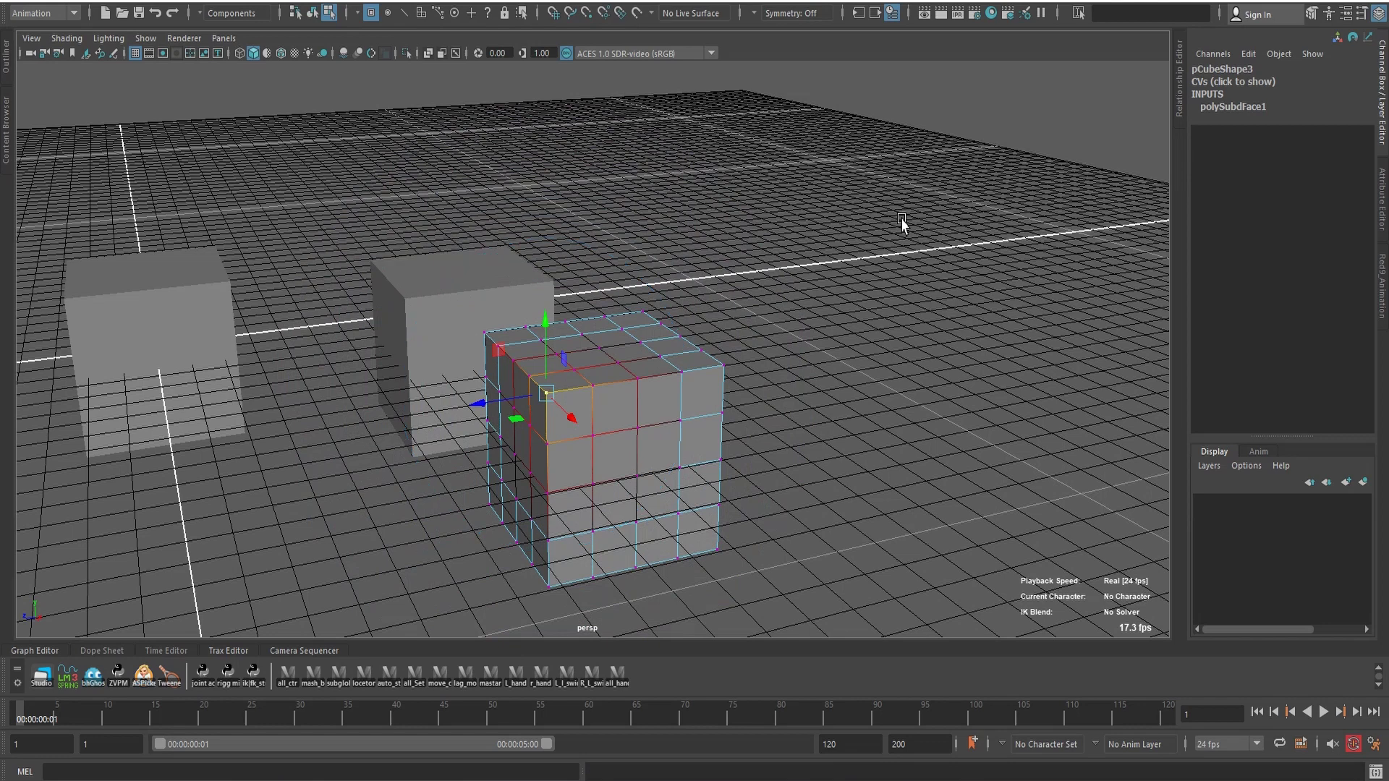
pyautogui.press('b')
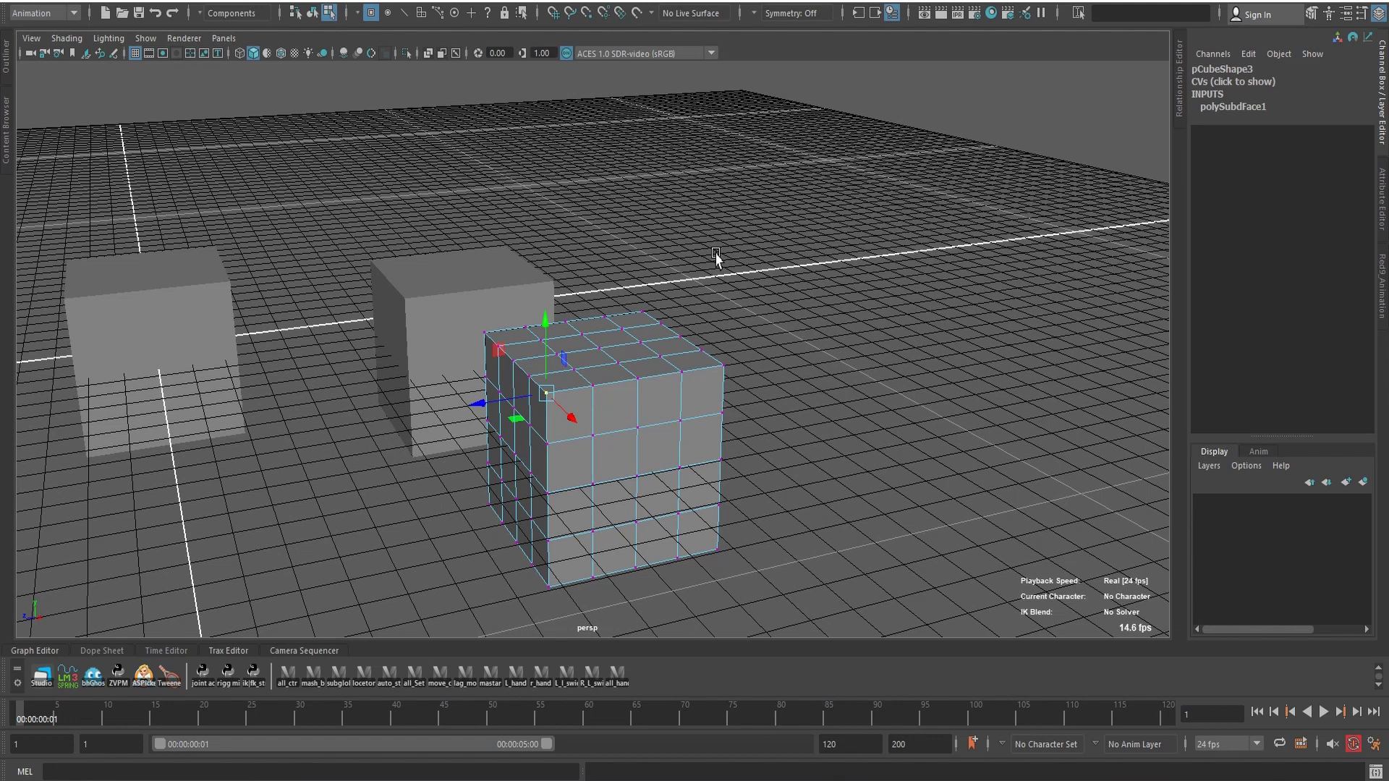
pyautogui.press('F8')
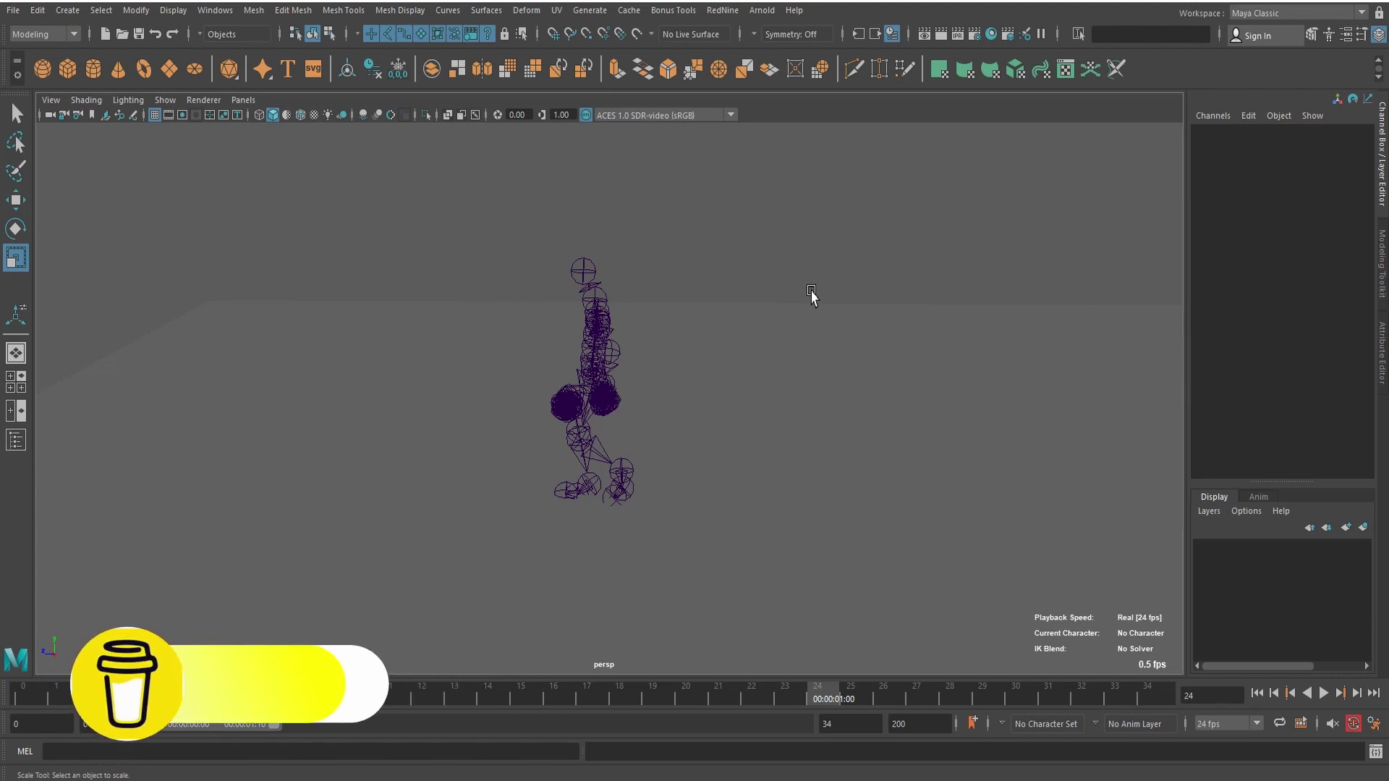
# Orbit the perspective view around the character skeleton rig.
pyautogui.moveTo(696, 359)
pyautogui.keyDown('alt'); pyautogui.mouseDown()
pyautogui.moveTo(754, 416)
pyautogui.moveTo(682, 420)
pyautogui.mouseUp(); pyautogui.keyUp('alt')
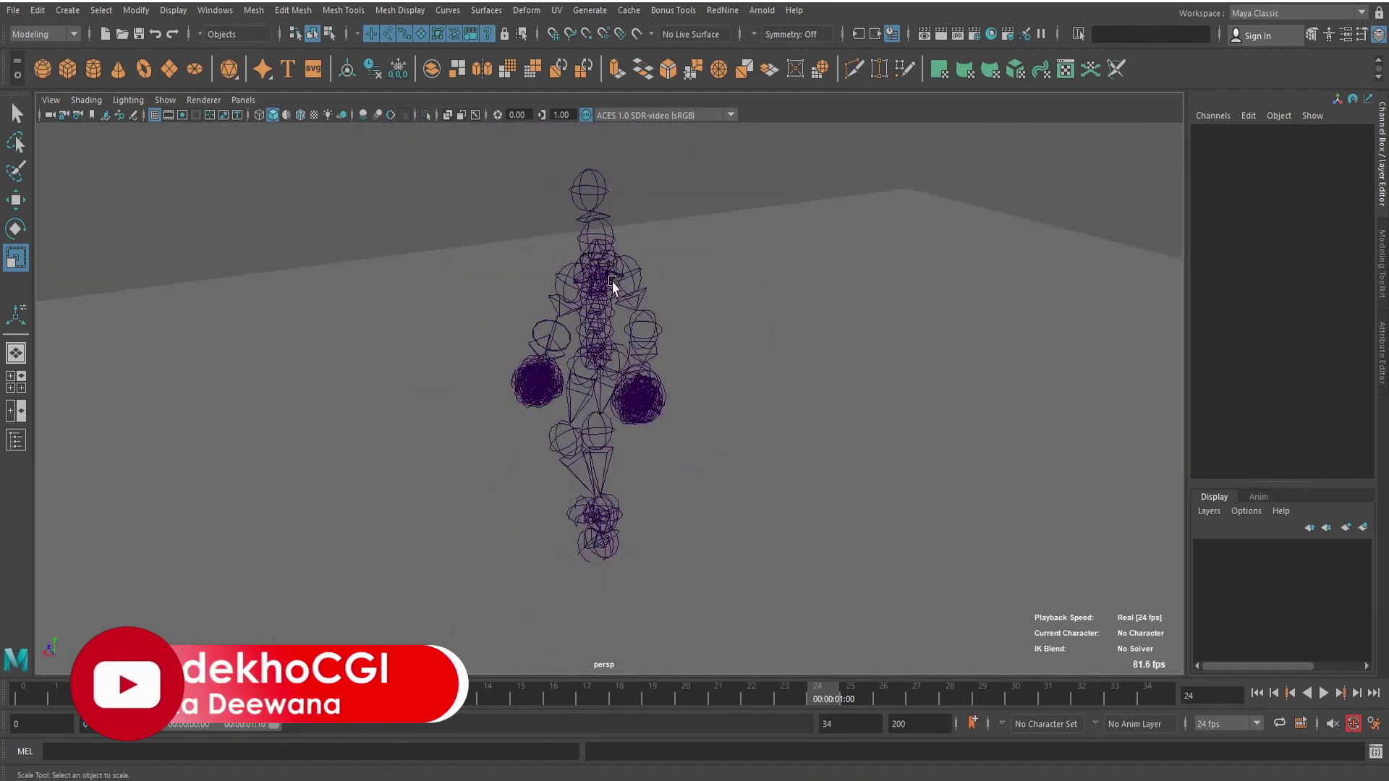
# Zoom in and select the rig's Hips root joint, undoing a stray ground-plane pick.
pyautogui.scroll(3, 537, 464)
pyautogui.scroll(3, 533, 397)
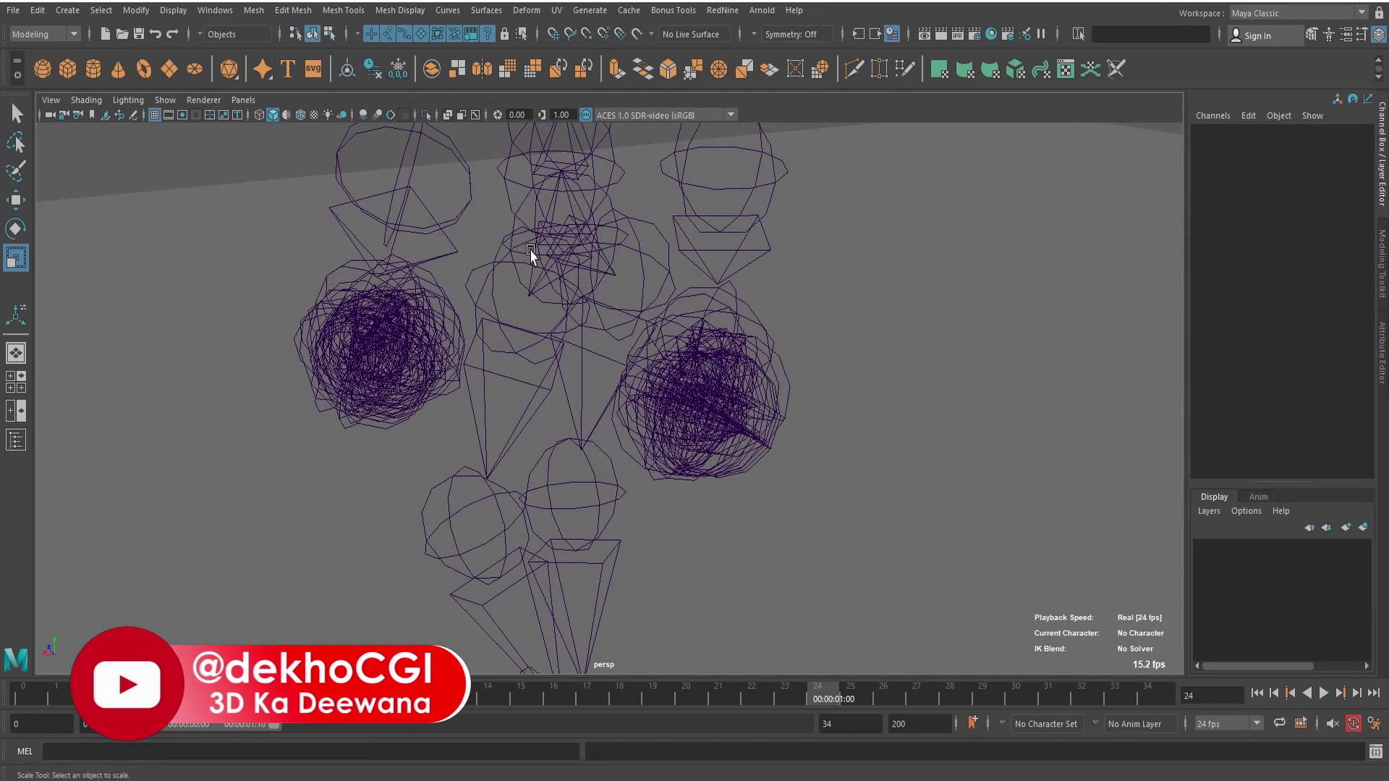
pyautogui.click(523, 234)
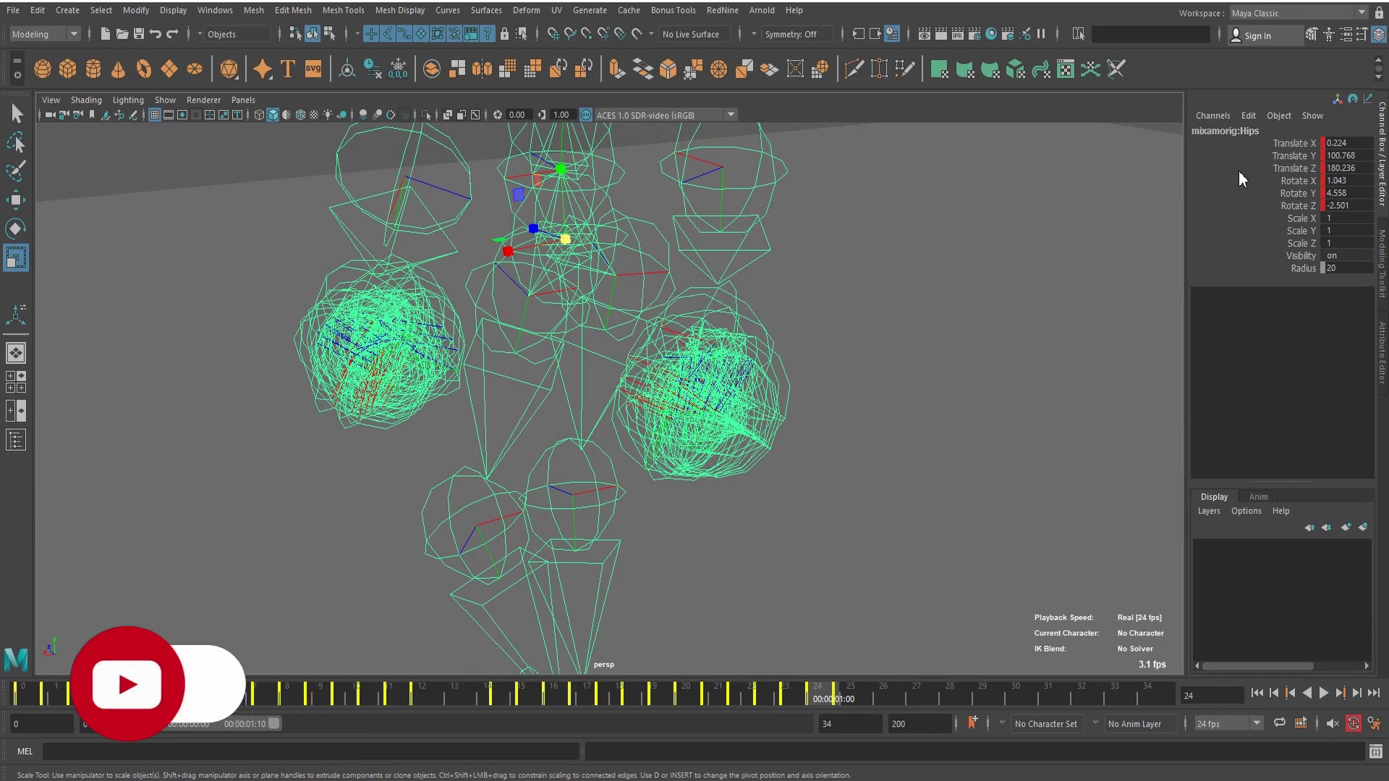
pyautogui.click(1258, 131)
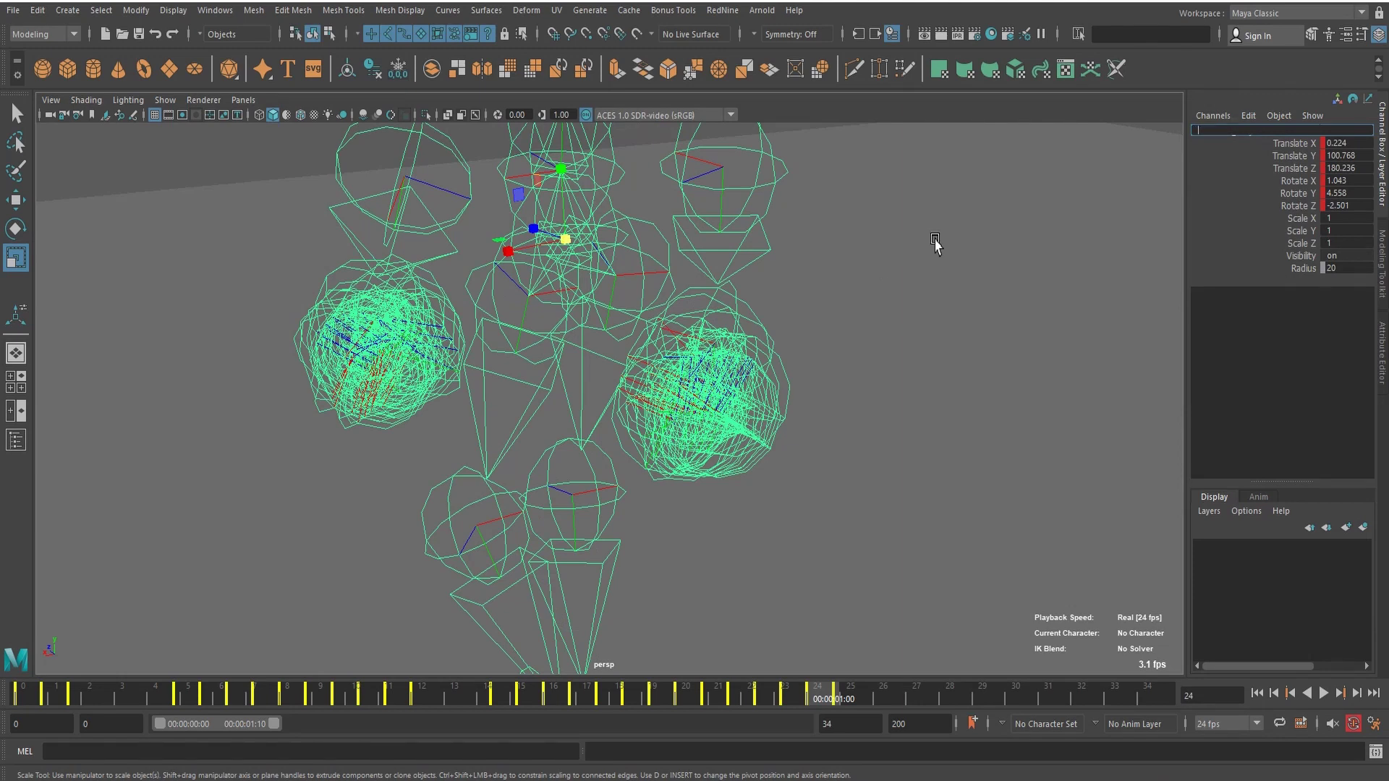
pyautogui.click(934, 245)
pyautogui.hotkey('ctrl', 'z')
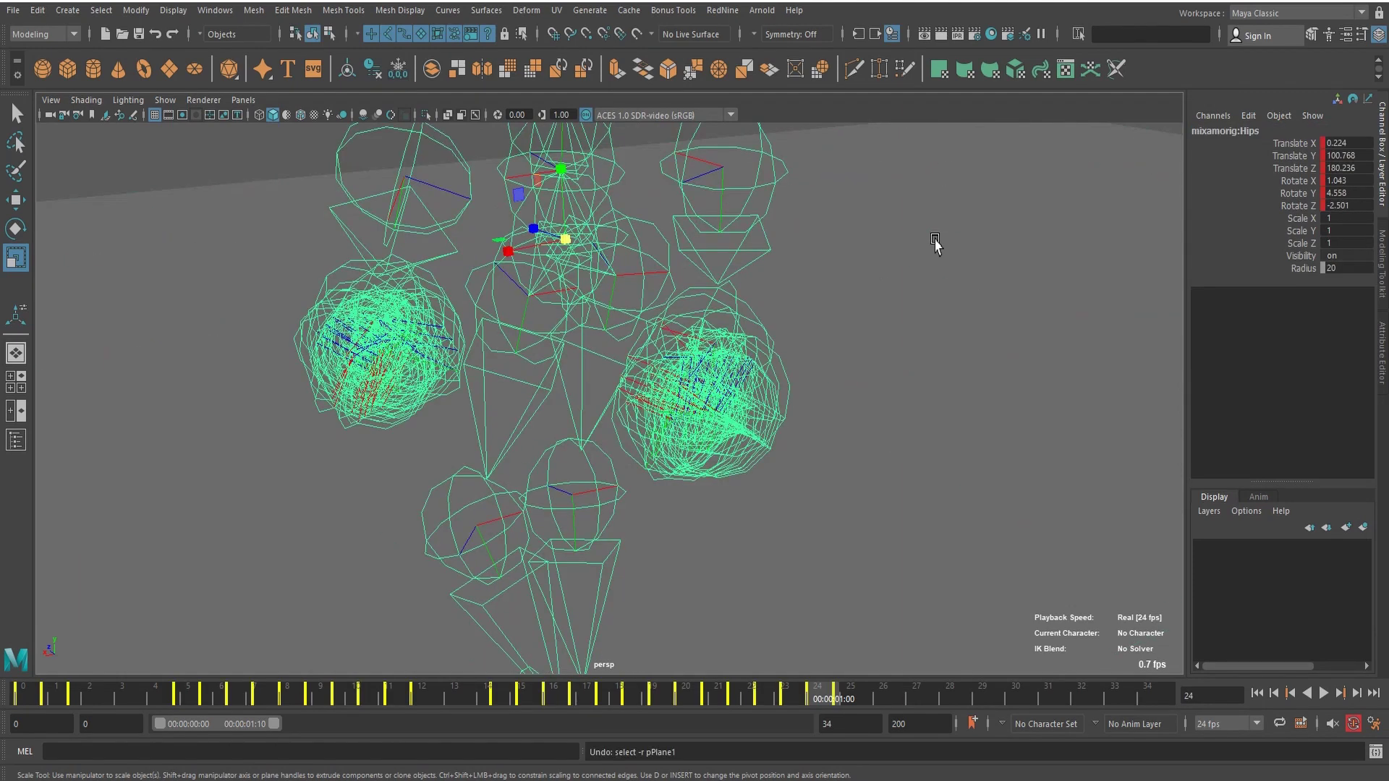
# Select the whole joint hierarchy, set its Radius to 5, then clear the selection.
pyautogui.press('space')
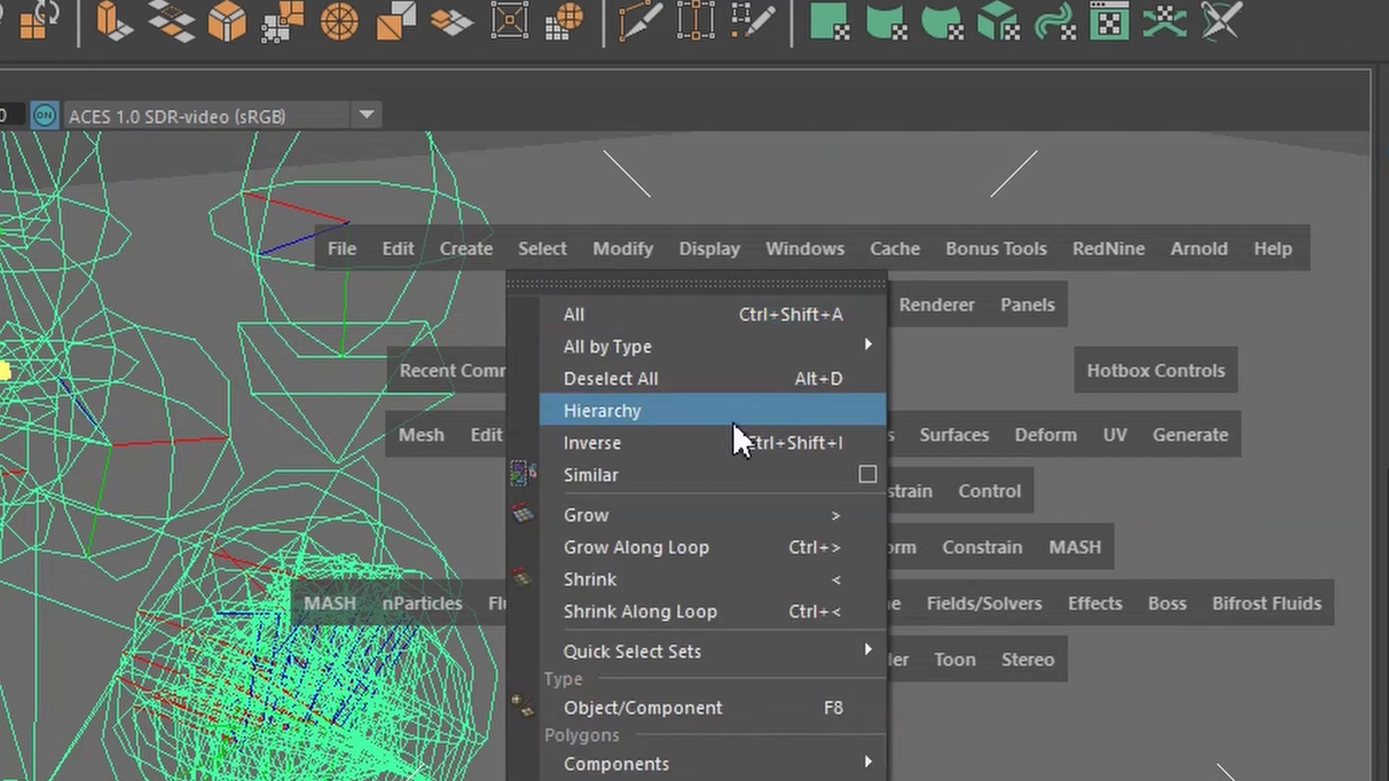
pyautogui.moveTo(541, 246); pyautogui.dragTo(731, 423)
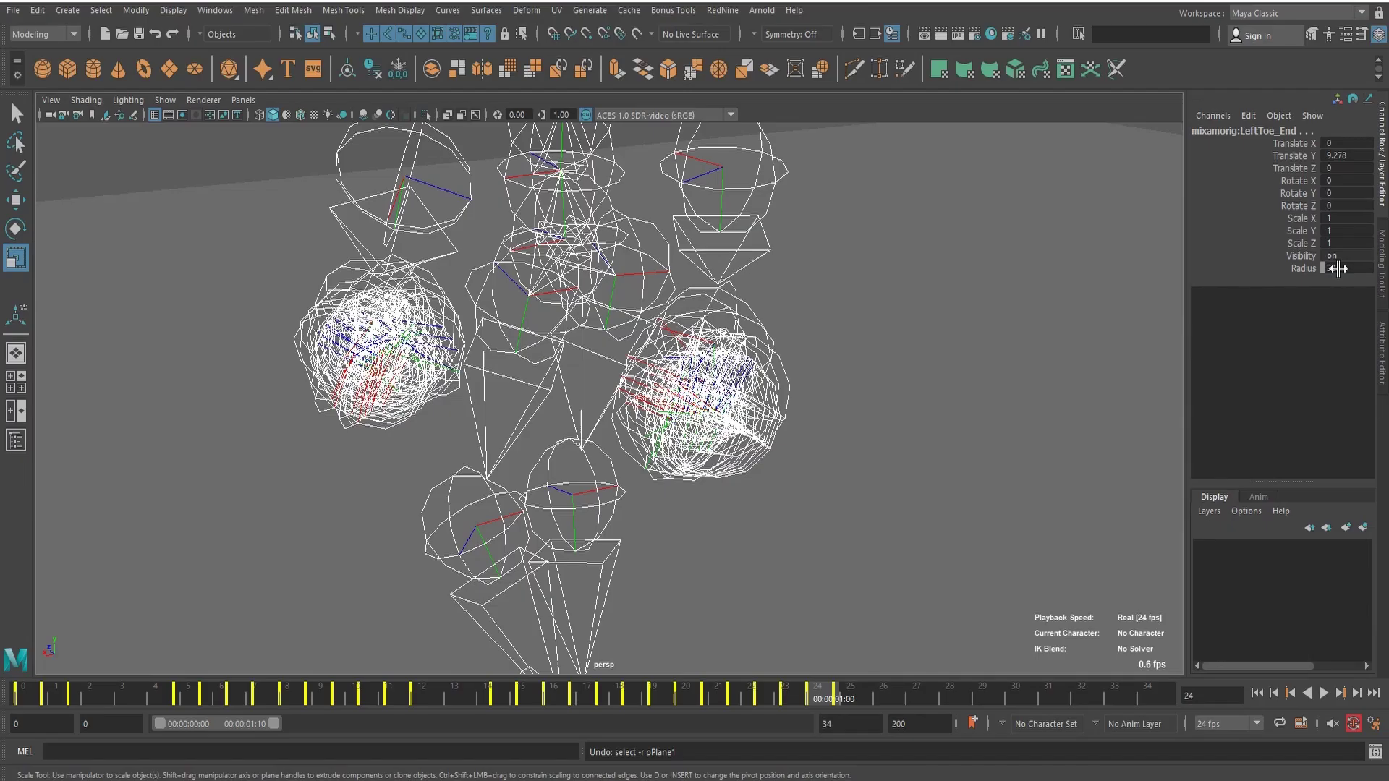
pyautogui.click(1350, 269)
pyautogui.write('5')
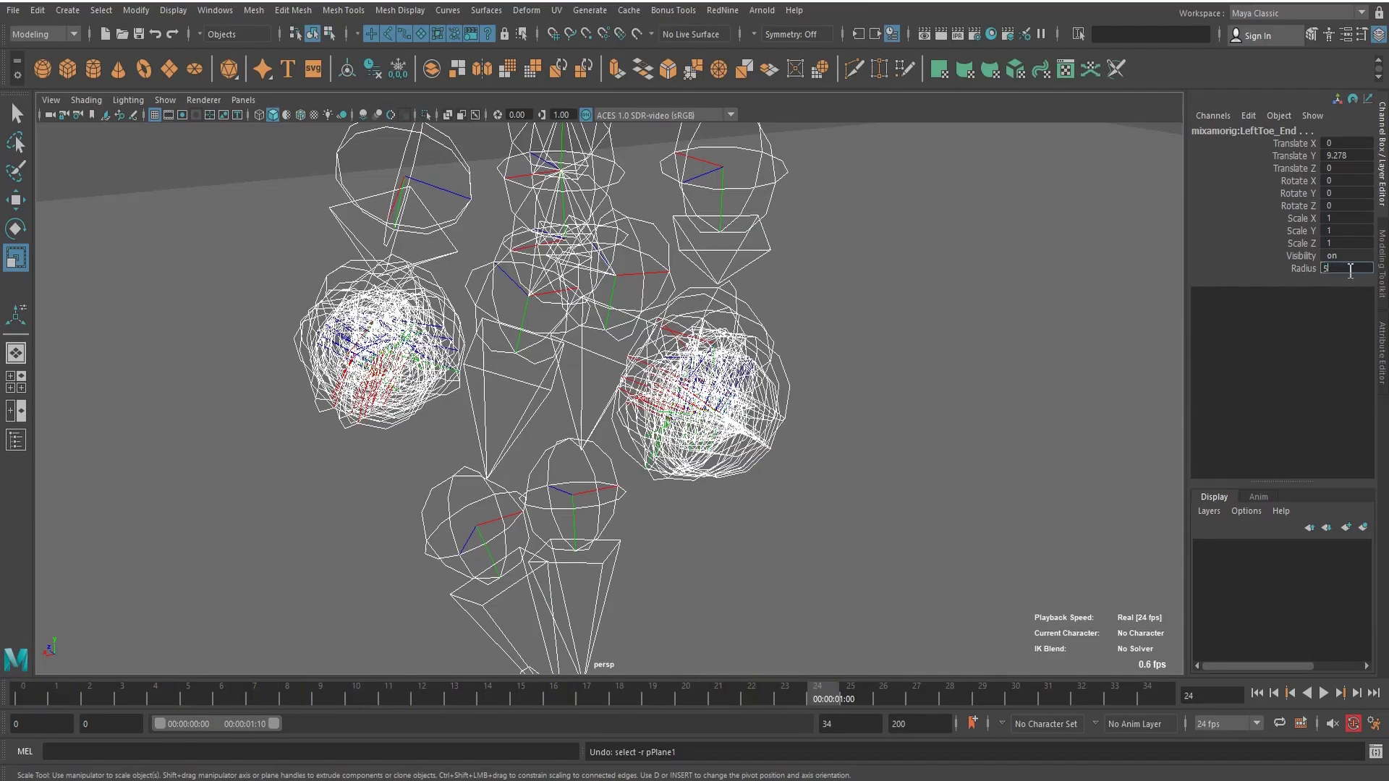
pyautogui.press('Return')
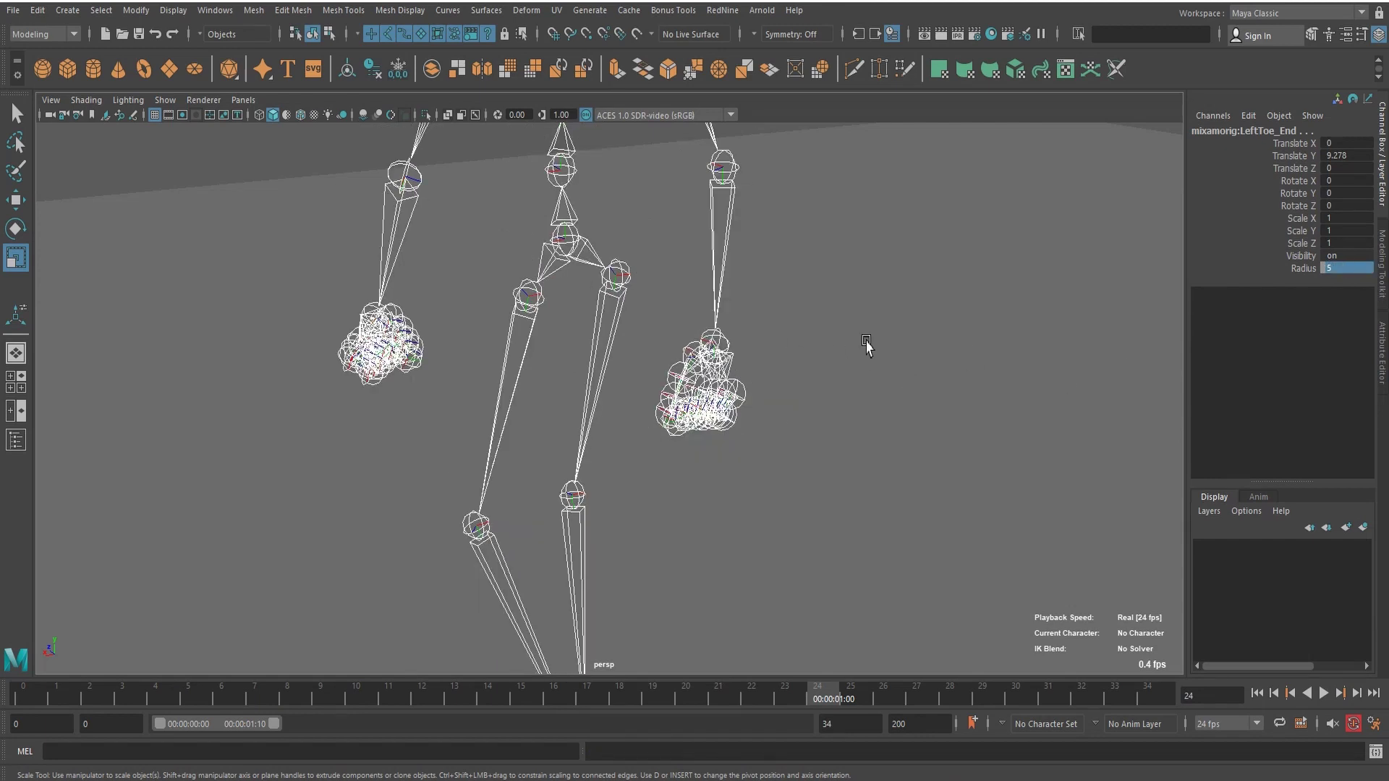
pyautogui.click(705, 376)
pyautogui.keyDown('alt'); pyautogui.moveTo(705, 377); pyautogui.dragTo(328, 327); pyautogui.keyUp('alt')
pyautogui.click(856, 340)
pyautogui.scroll(-5, 796, 354)
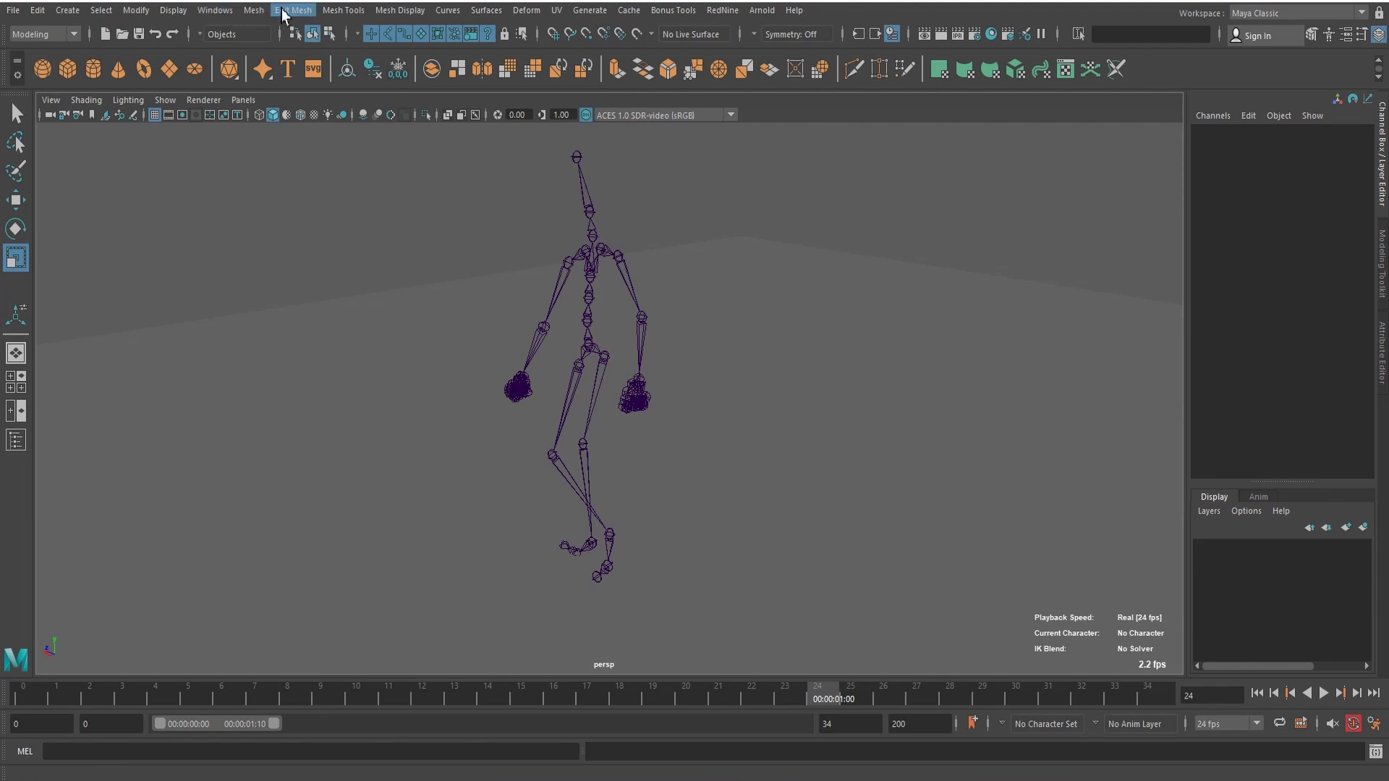
# Set Display > Animation > Joint Size to 0.73 and close the Joint Size window.
pyautogui.click(215, 14)
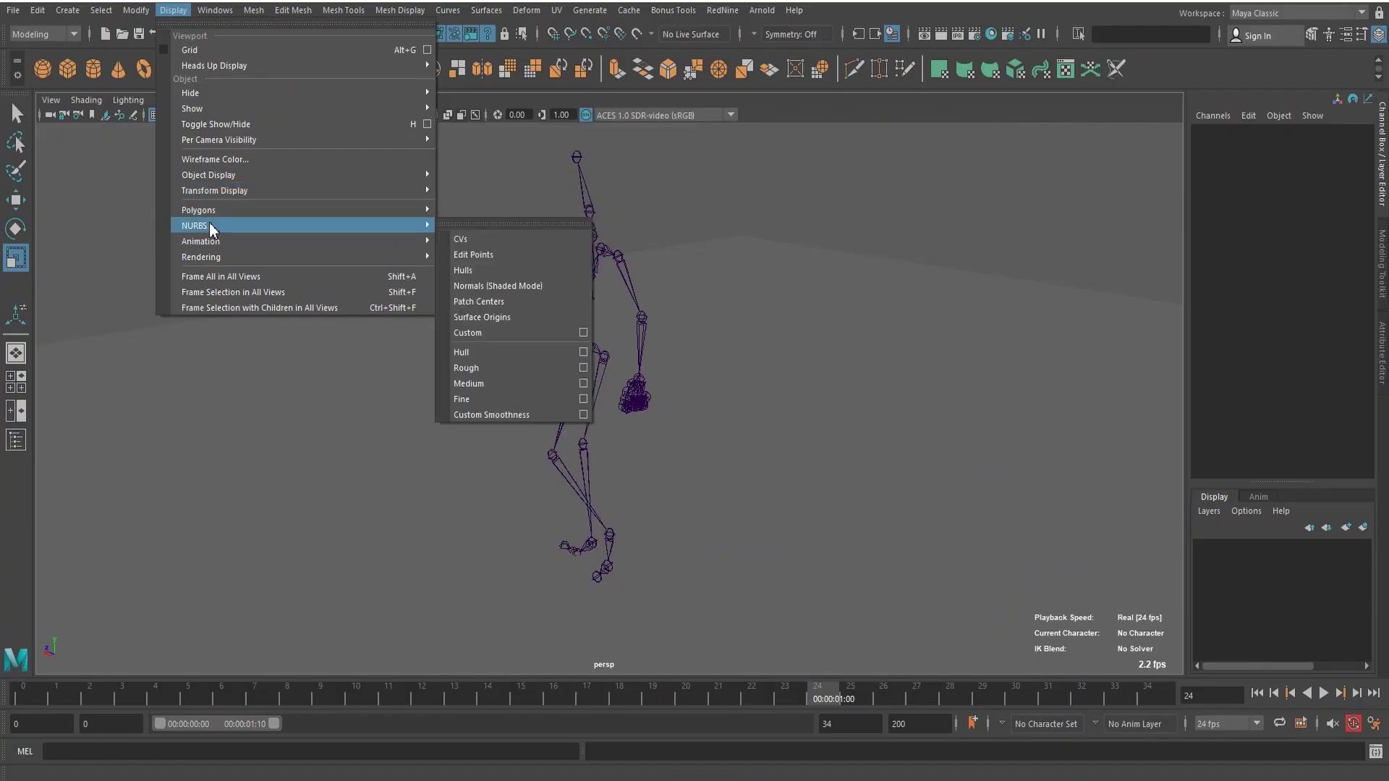
pyautogui.moveTo(311, 307)
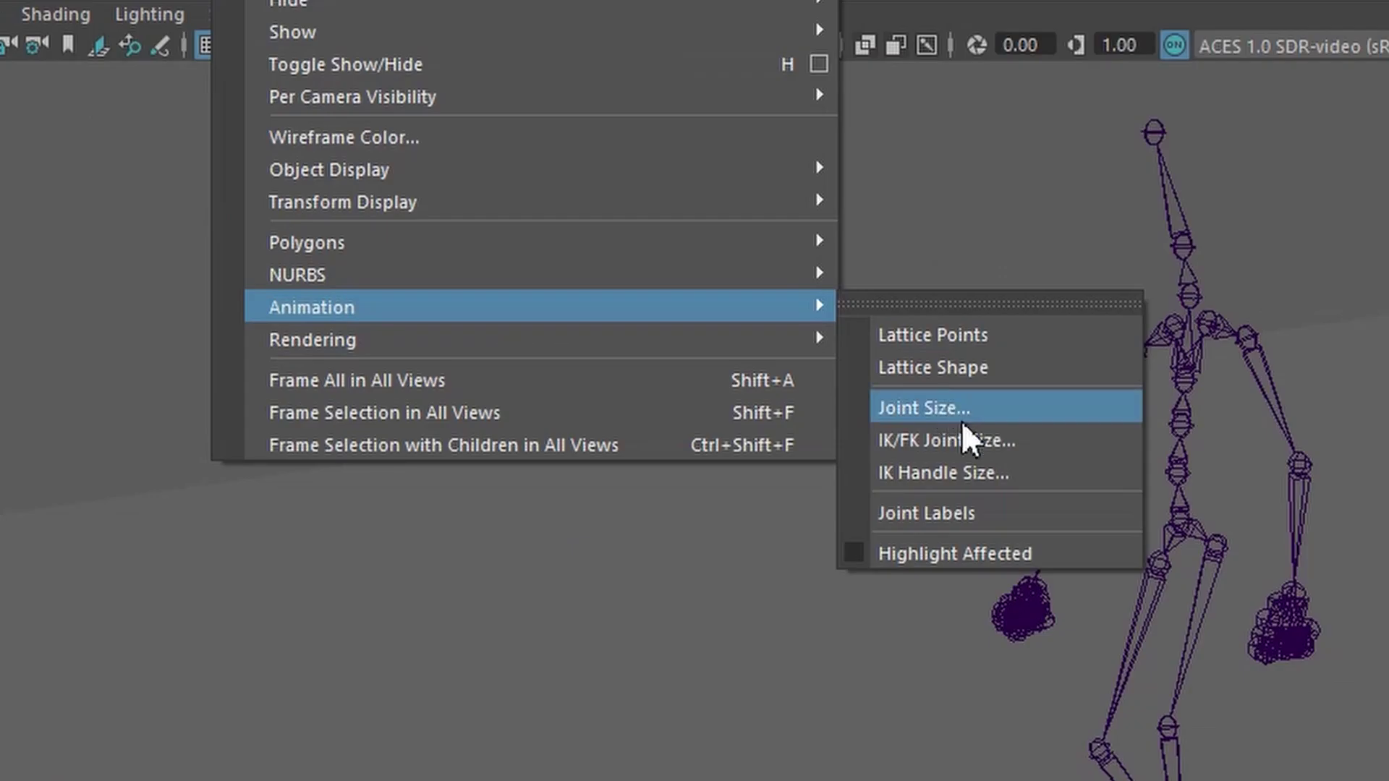
pyautogui.click(943, 407)
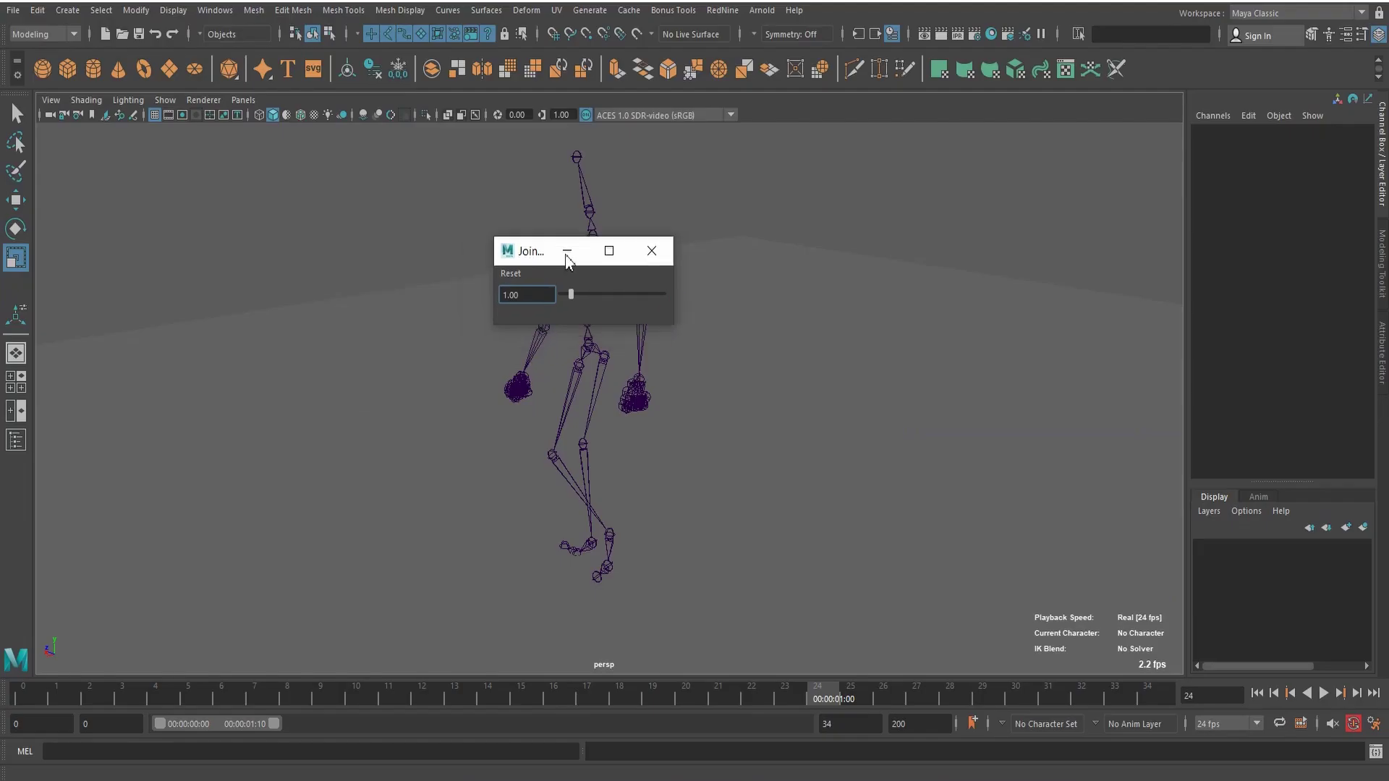
pyautogui.moveTo(969, 294); pyautogui.dragTo(966, 293)
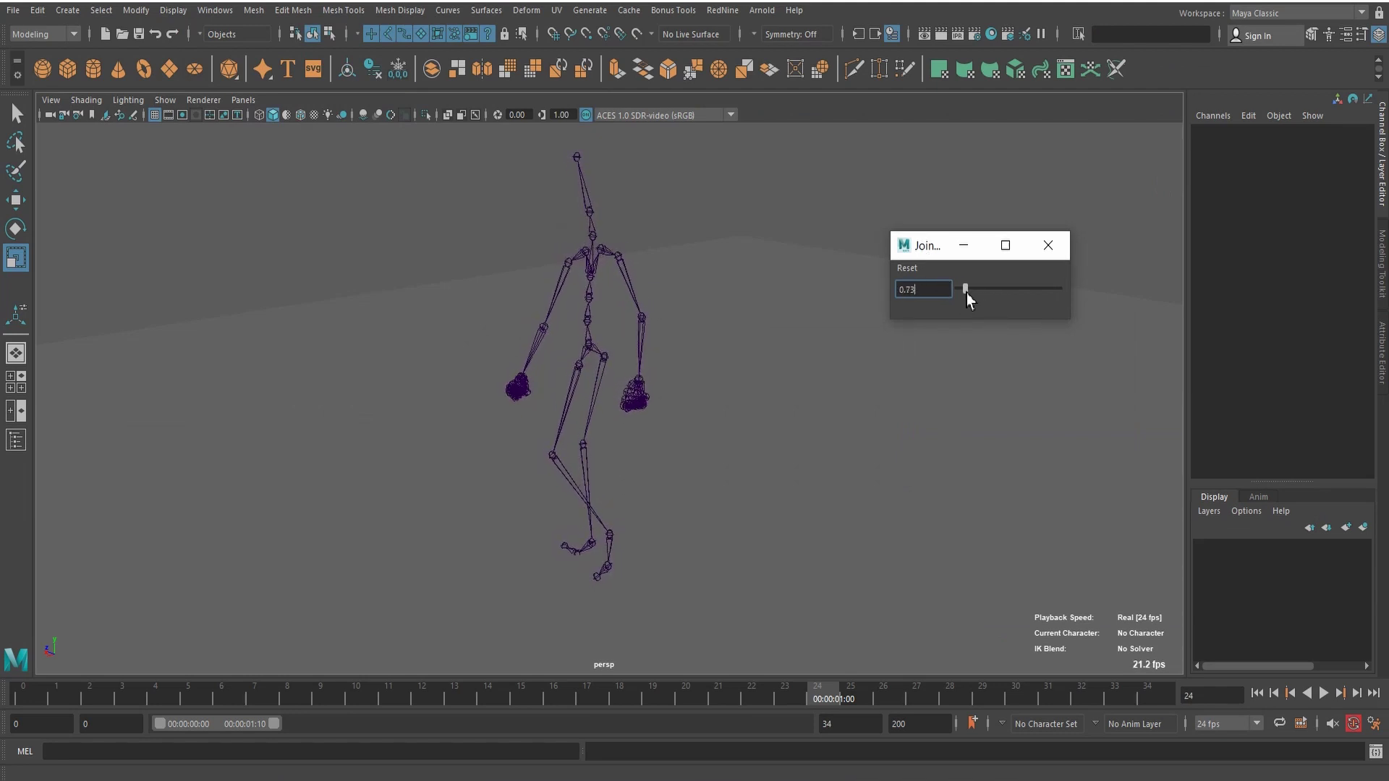
pyautogui.click(1047, 245)
pyautogui.scroll(3, 527, 403)
pyautogui.scroll(5, 679, 367)
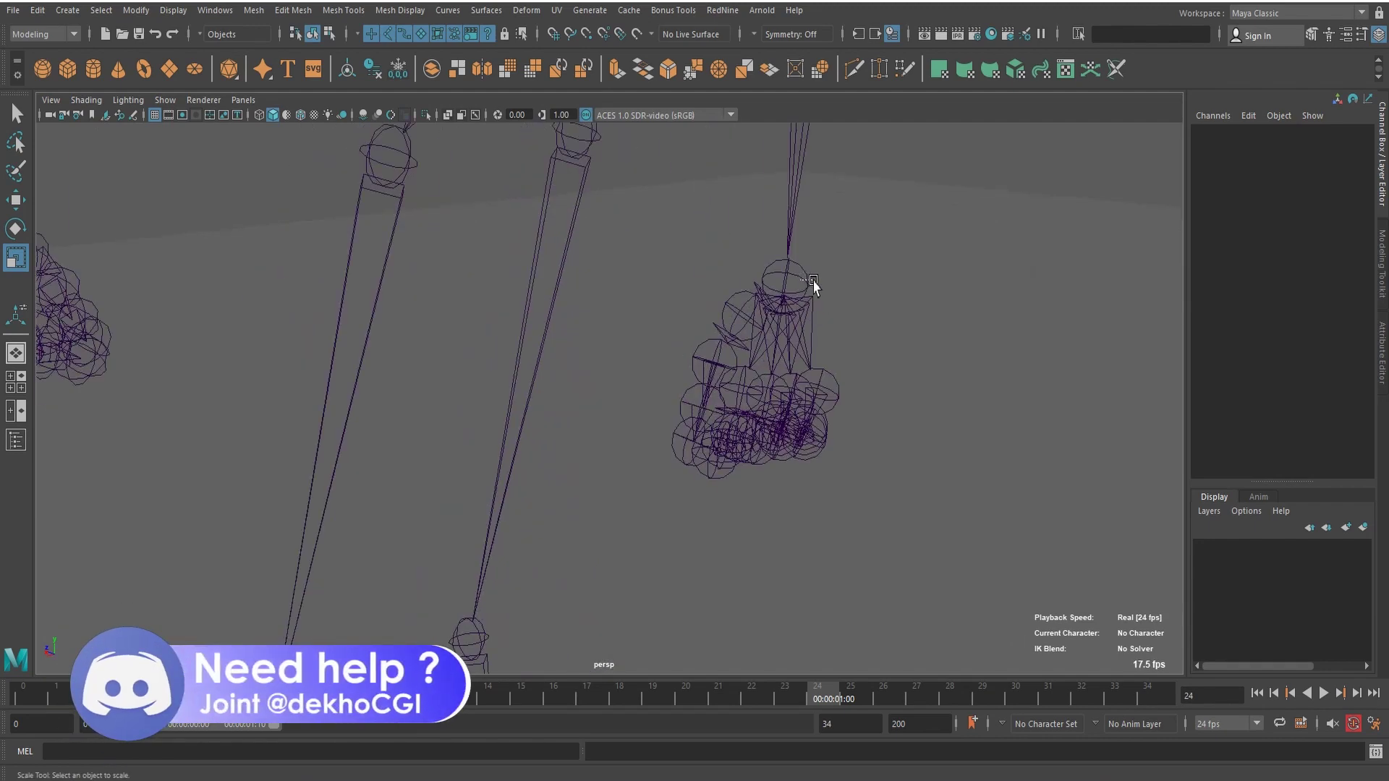
# Select the RightHand and LeftHand joints together with all their finger joints.
pyautogui.click(812, 285)
pyautogui.moveTo(831, 285)
pyautogui.keyDown('alt'); pyautogui.mouseDown()
pyautogui.moveTo(386, 337)
pyautogui.moveTo(592, 354)
pyautogui.moveTo(502, 273)
pyautogui.moveTo(480, 273)
pyautogui.moveTo(510, 264)
pyautogui.moveTo(644, 344)
pyautogui.mouseUp(); pyautogui.keyUp('alt')
pyautogui.keyDown('shift'); pyautogui.click(511, 264); pyautogui.keyUp('shift')
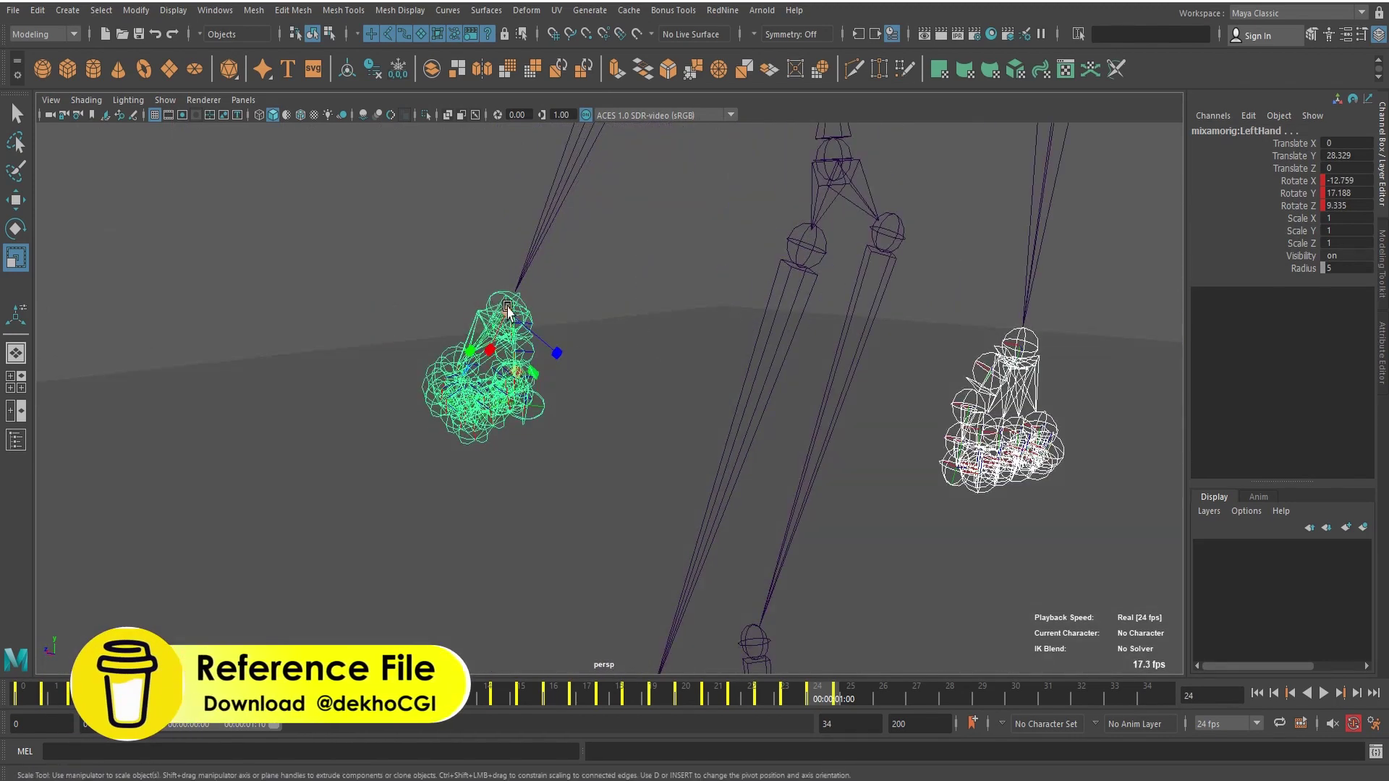
pyautogui.press('space')
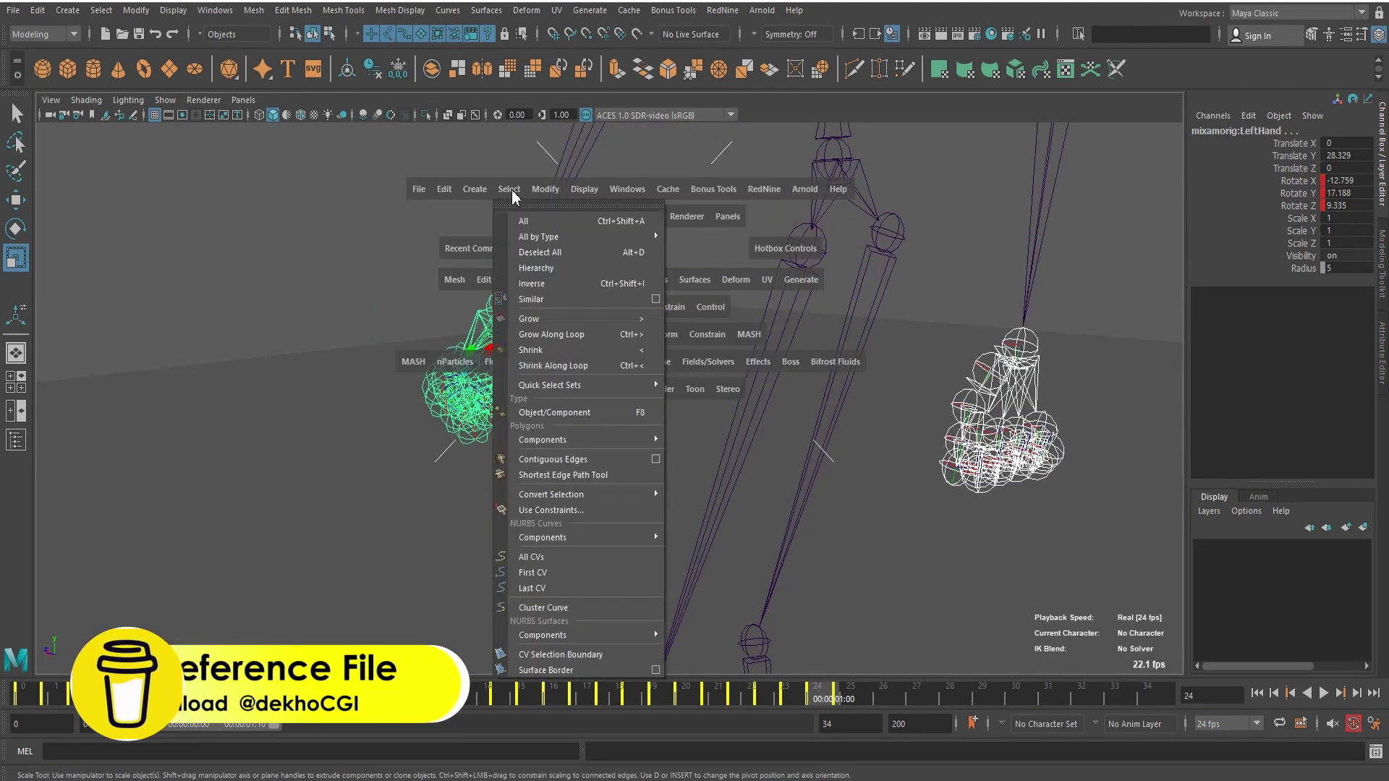
pyautogui.click(510, 190)
pyautogui.click(576, 272)
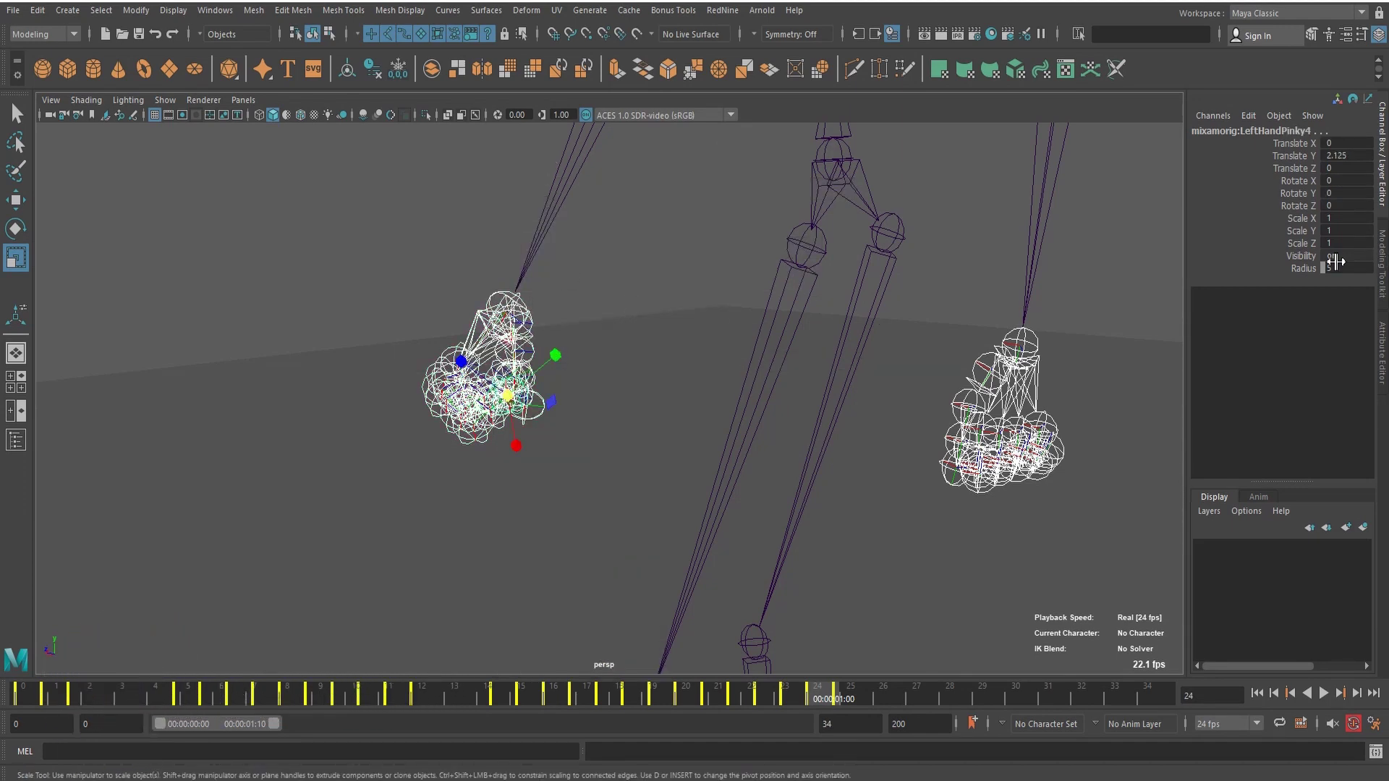
# Set the hand joints' Radius to 3, then to 1, and deselect them.
pyautogui.doubleClick(1347, 268)
pyautogui.write('3.0')
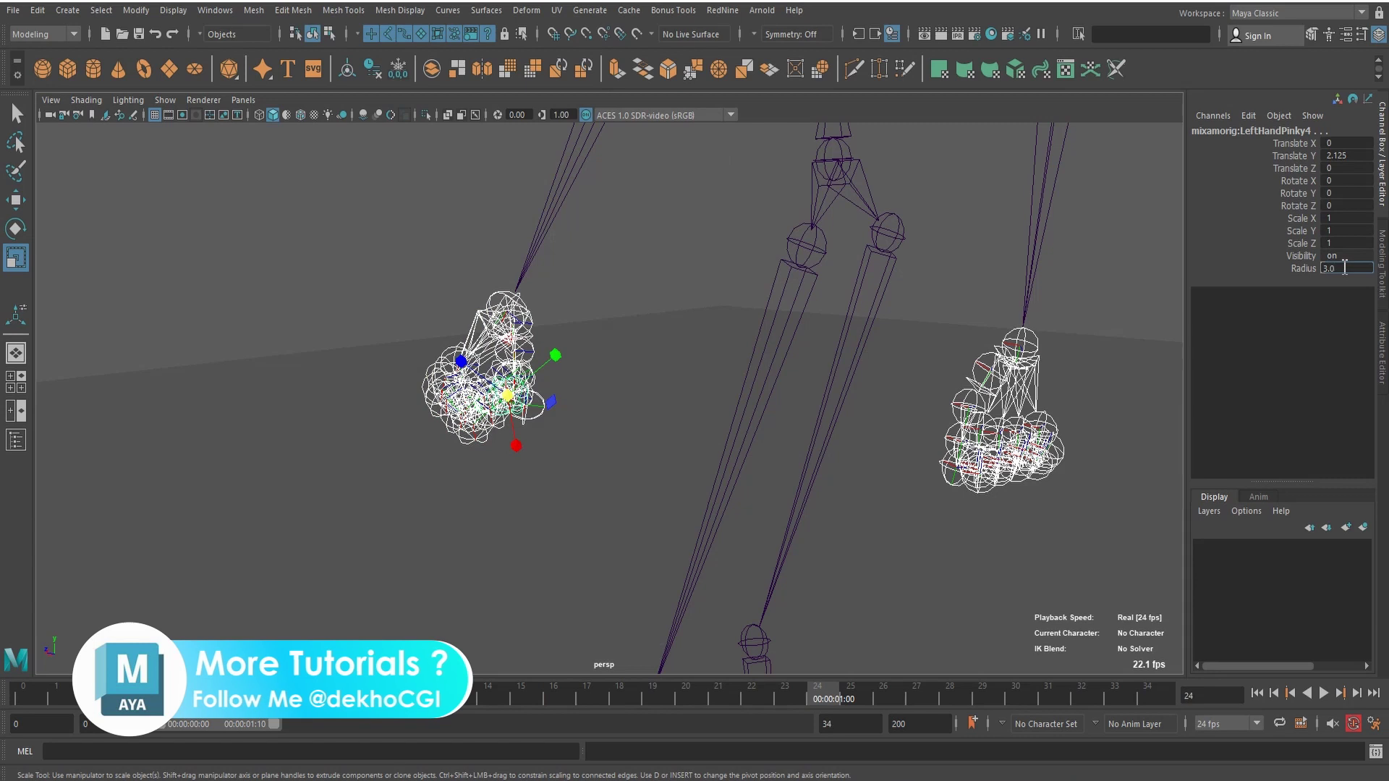
pyautogui.press('Return')
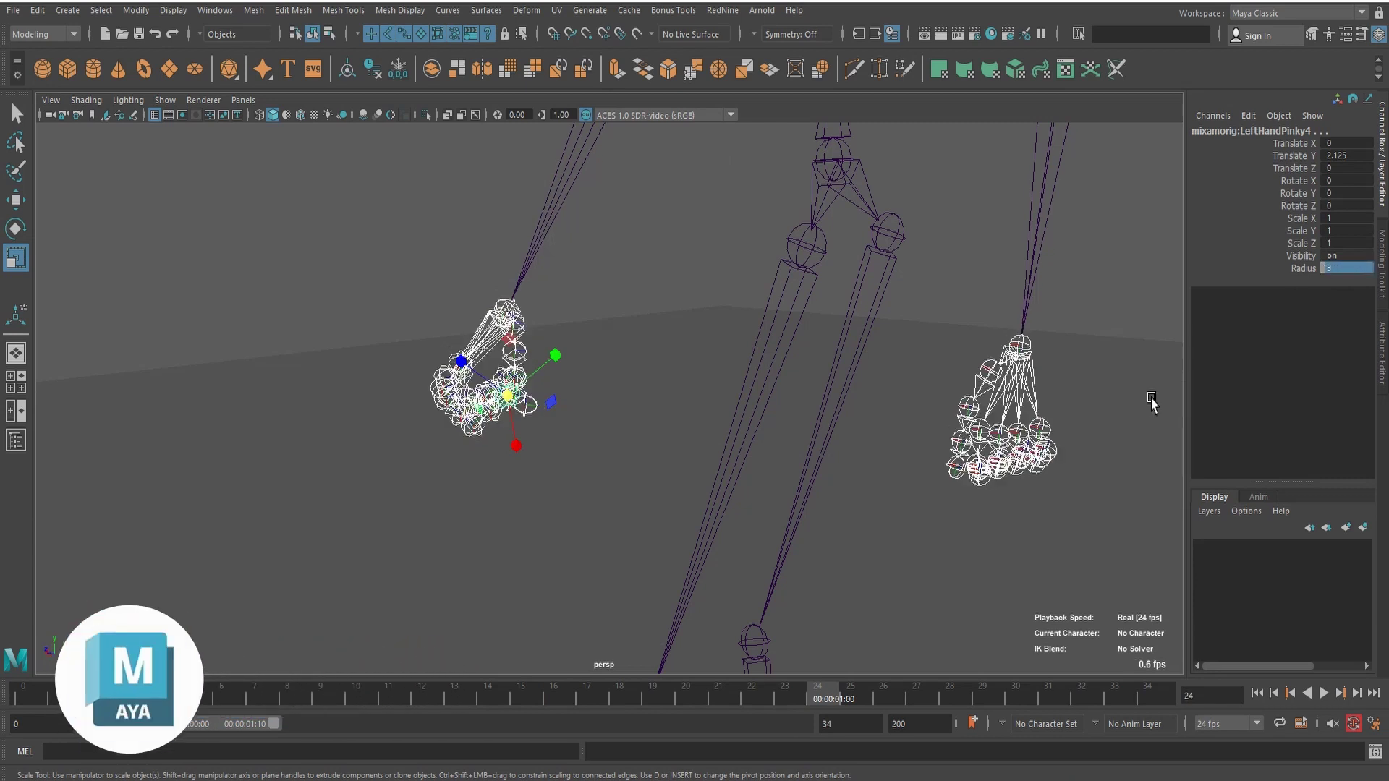
pyautogui.doubleClick(1345, 270)
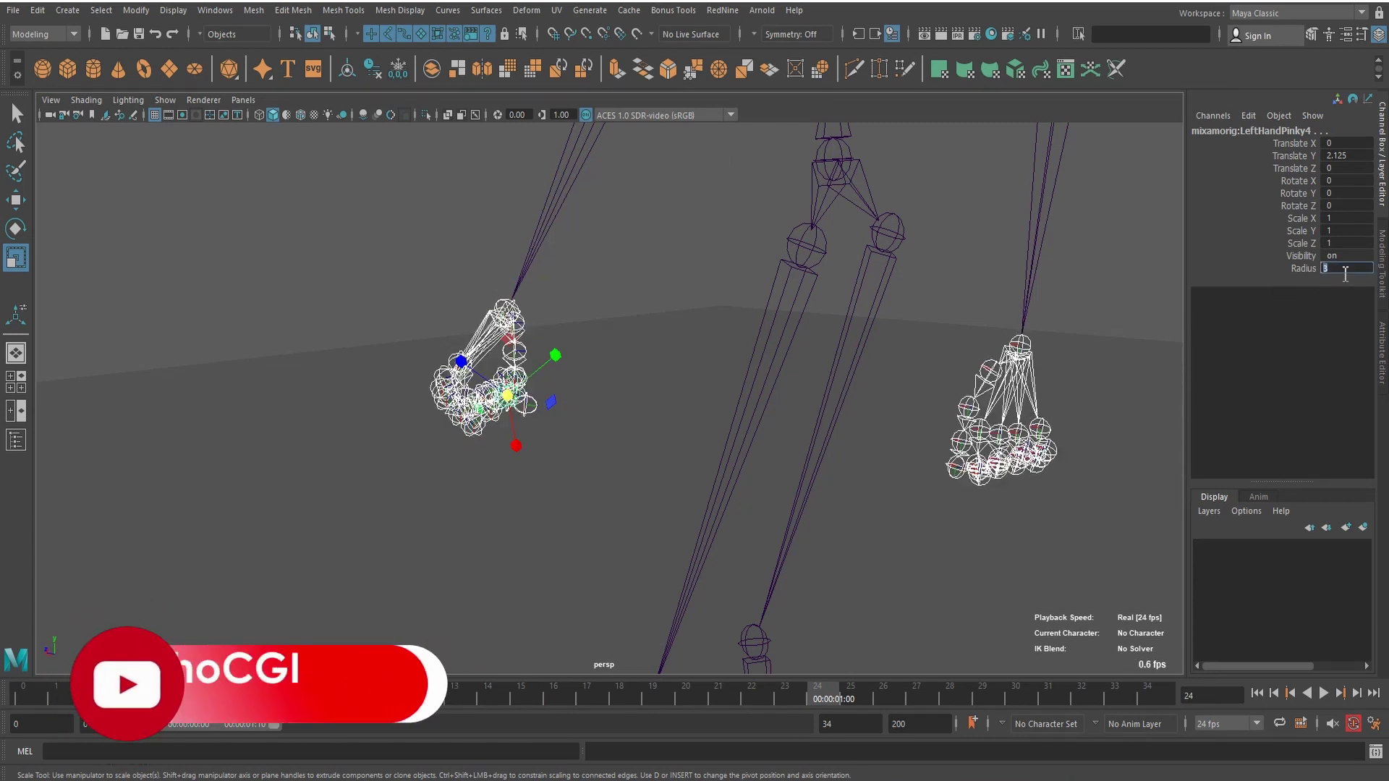
pyautogui.write('1')
pyautogui.press('Return')
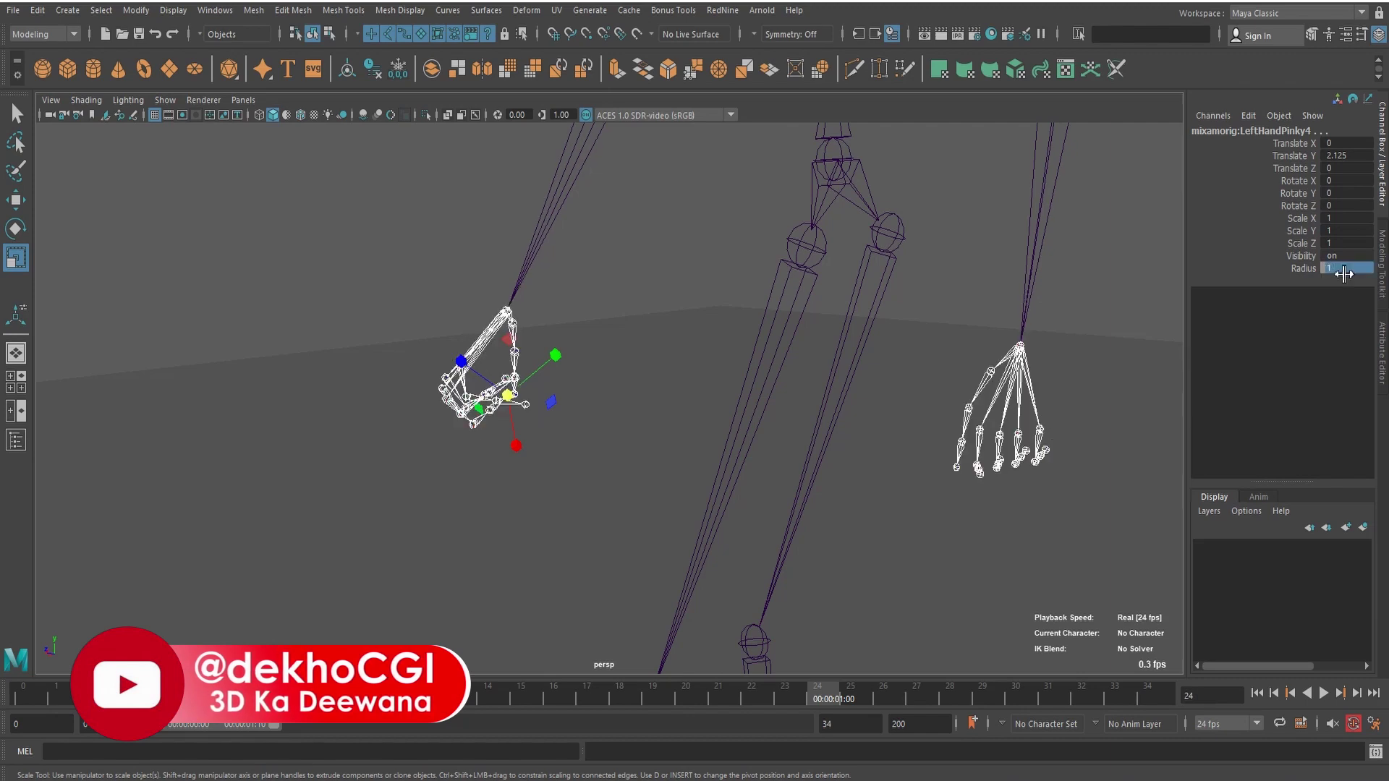
pyautogui.moveTo(1128, 366)
pyautogui.keyDown('alt'); pyautogui.mouseDown()
pyautogui.moveTo(644, 372)
pyautogui.moveTo(828, 342)
pyautogui.moveTo(807, 414)
pyautogui.moveTo(780, 423)
pyautogui.mouseUp(); pyautogui.keyUp('alt')
pyautogui.click(838, 335)
# Play the slim-jointed skeleton's walk cycle (Alt+V), then stop it back at frame 0.
pyautogui.scroll(-5, 685, 345)
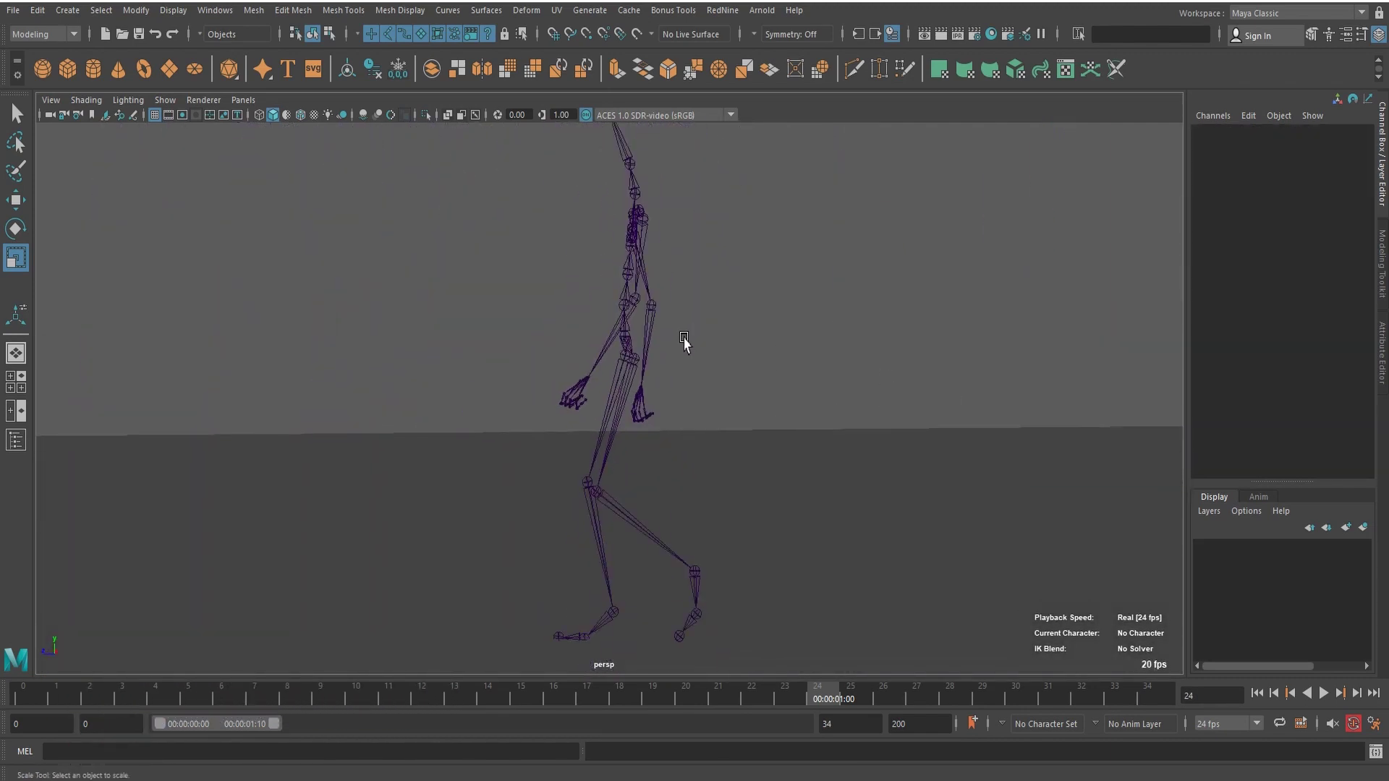
pyautogui.scroll(-4, 676, 340)
pyautogui.hotkey('alt', 'v')
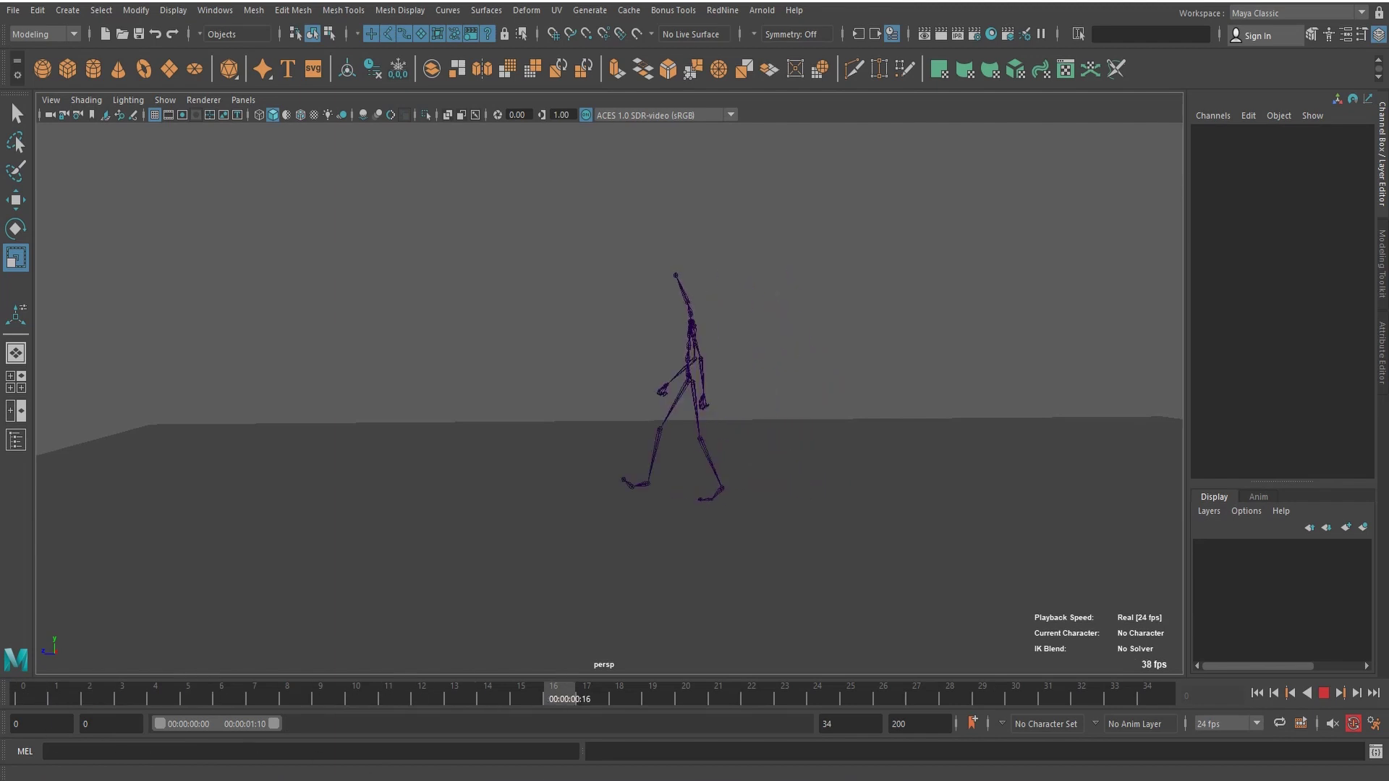
pyautogui.press('Escape')
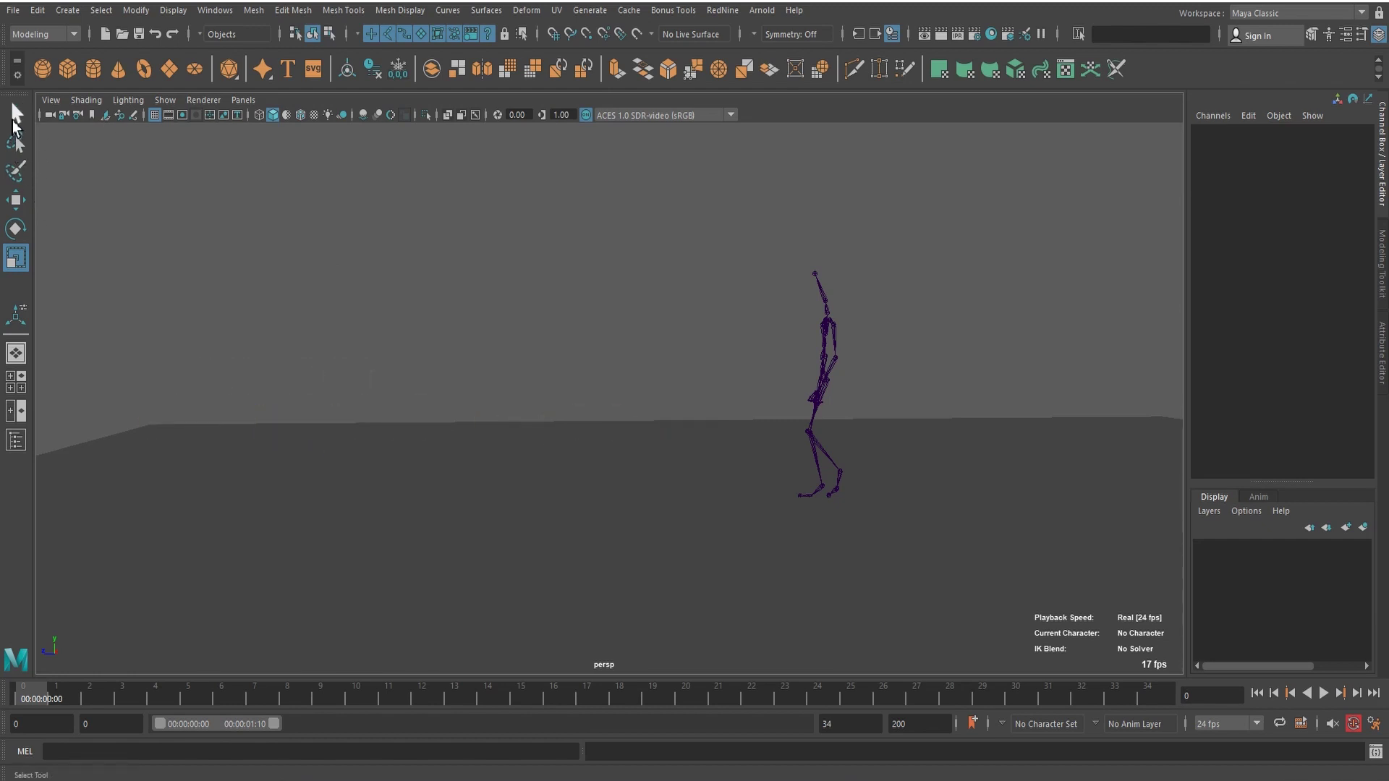
# Tear off the toolbox, shelf and Time Slider into separate floating windows.
pyautogui.moveTo(13, 98); pyautogui.dragTo(456, 248)
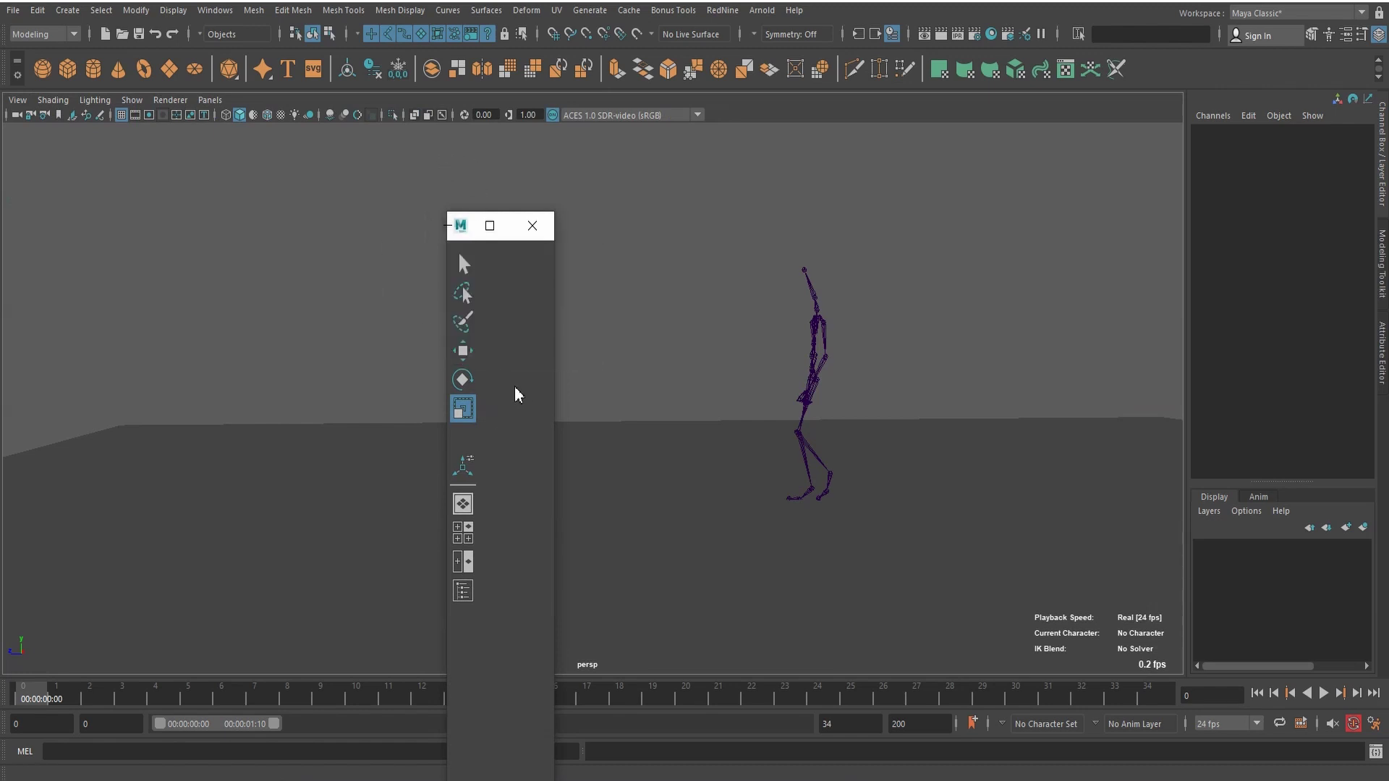
pyautogui.moveTo(16, 64)
pyautogui.mouseDown()
pyautogui.moveTo(209, 225)
pyautogui.moveTo(162, 220)
pyautogui.mouseUp()
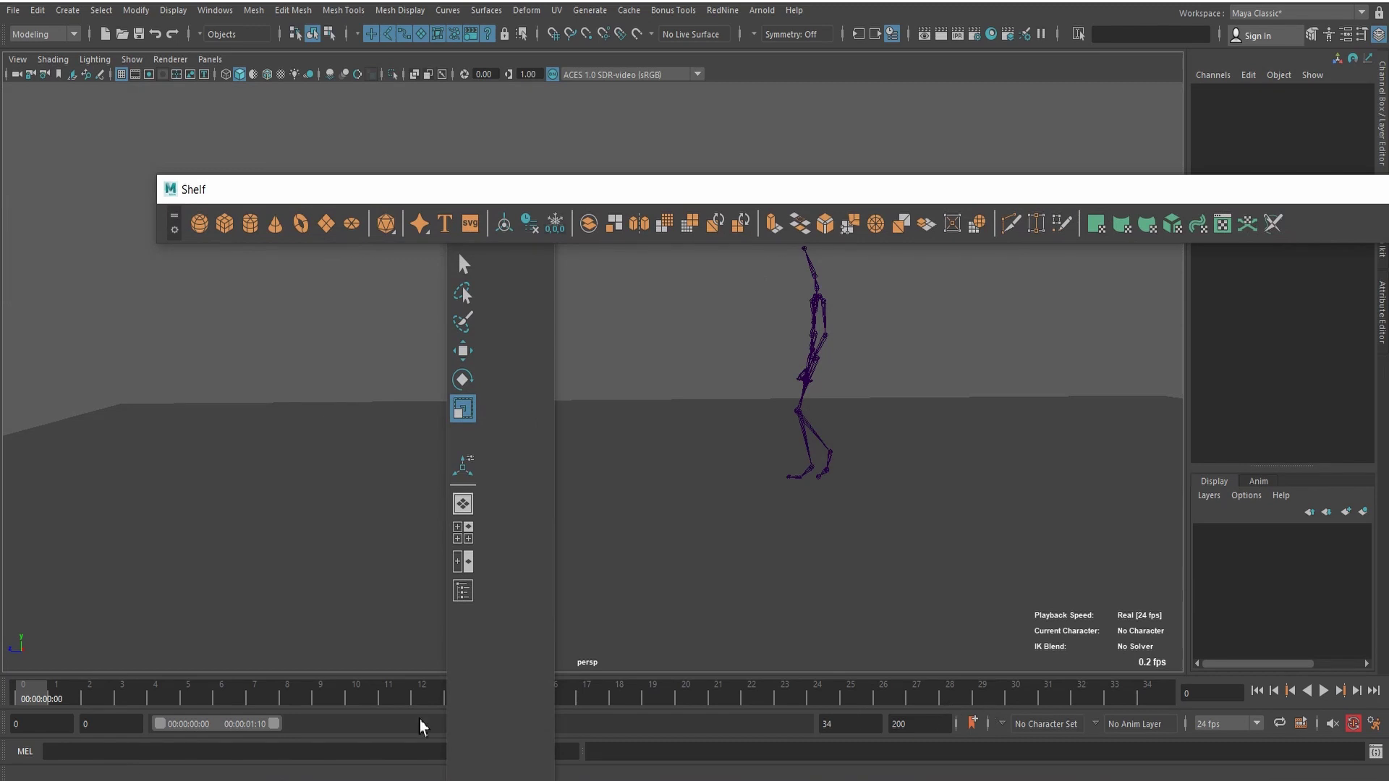
pyautogui.moveTo(13, 708); pyautogui.dragTo(107, 534)
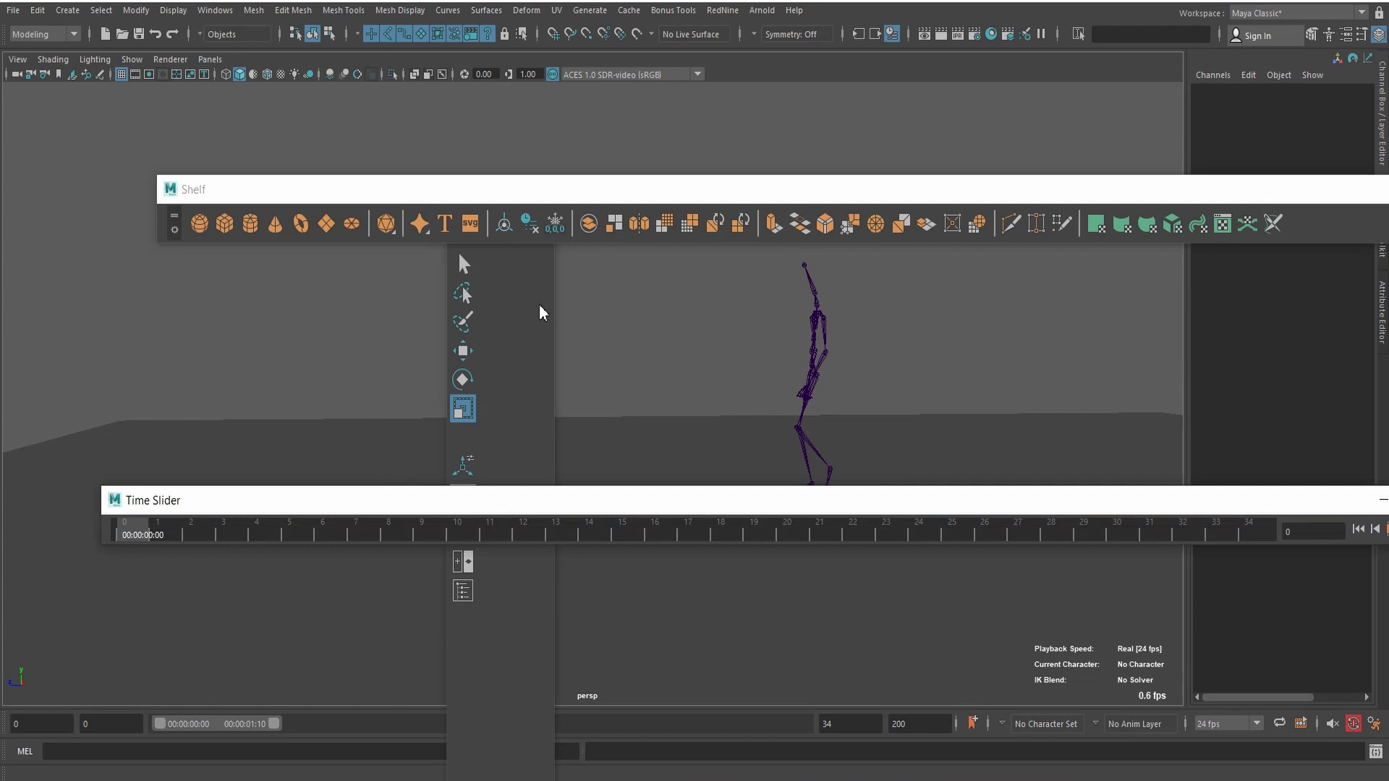
# Dock the floating Shelf window back into its original place in the main window.
pyautogui.click(561, 200)
pyautogui.moveTo(559, 195); pyautogui.dragTo(425, 48)
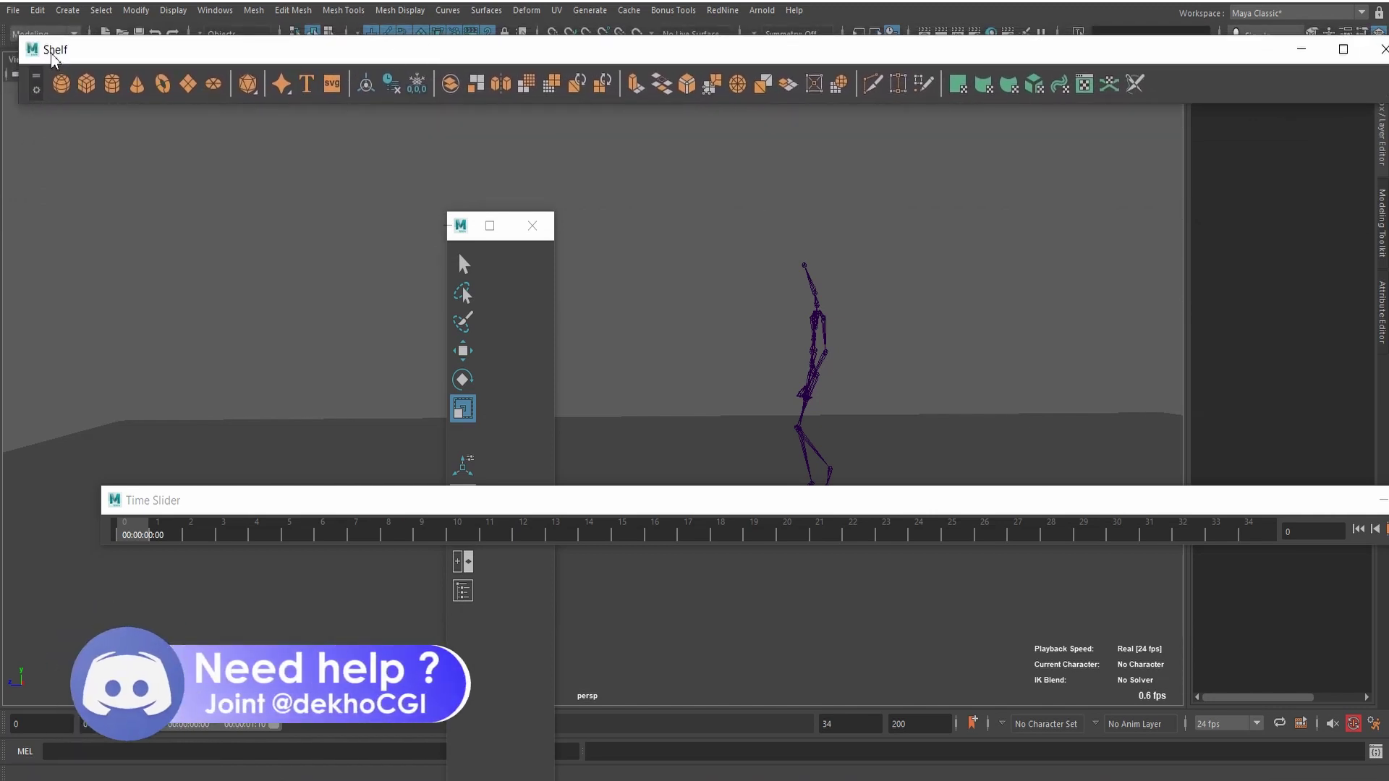
pyautogui.moveTo(425, 48); pyautogui.dragTo(14, 41)
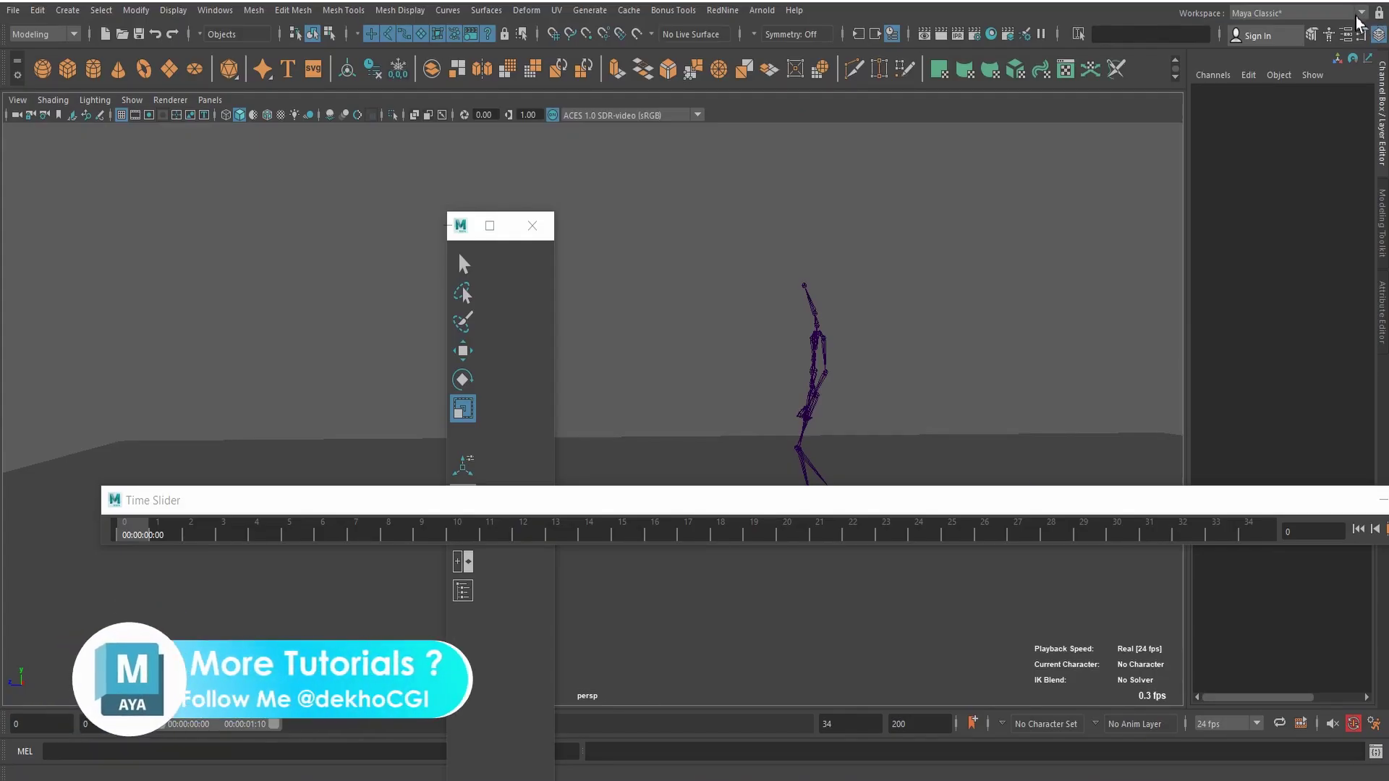
# Reset the current Maya Classic workspace from the Workspace dropdown to redock the floating toolbox and Time Slider.
pyautogui.click(1363, 13)
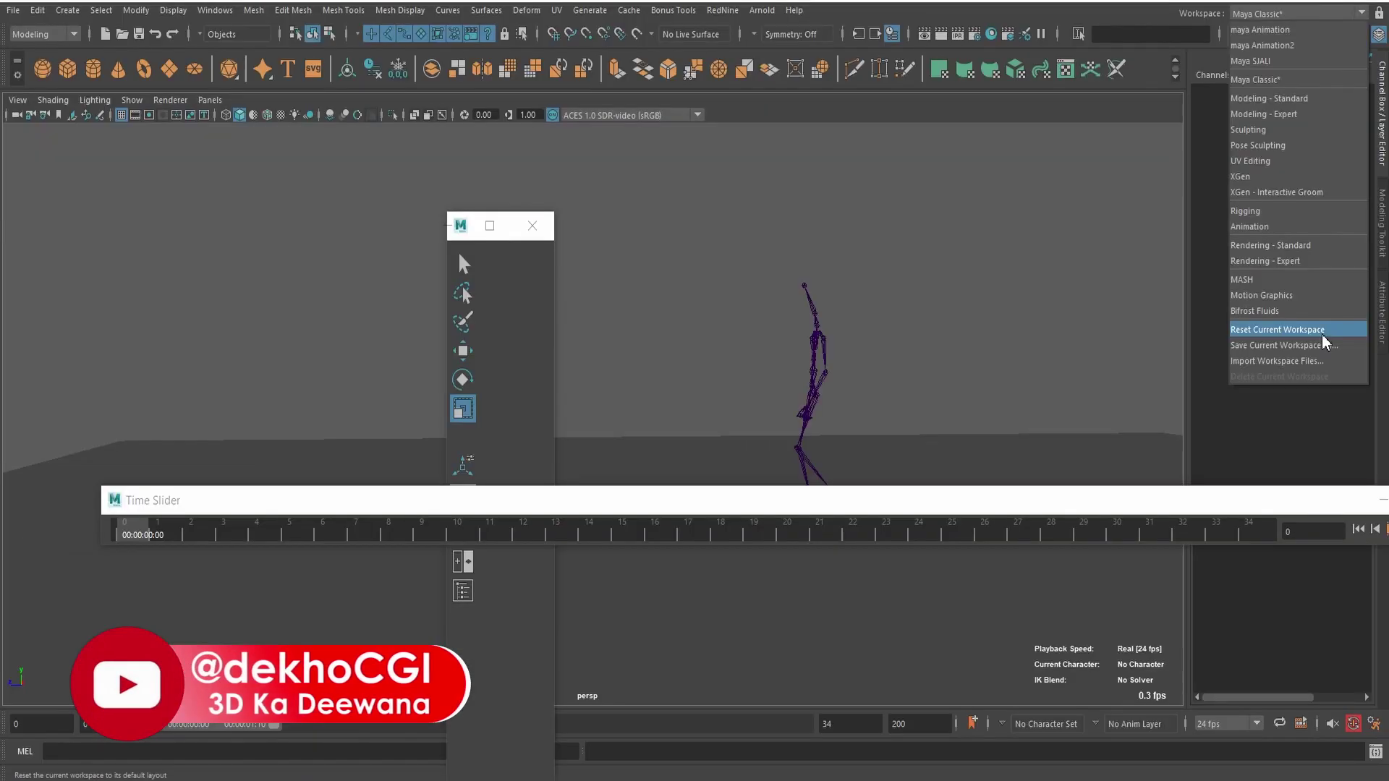
pyautogui.click(1322, 335)
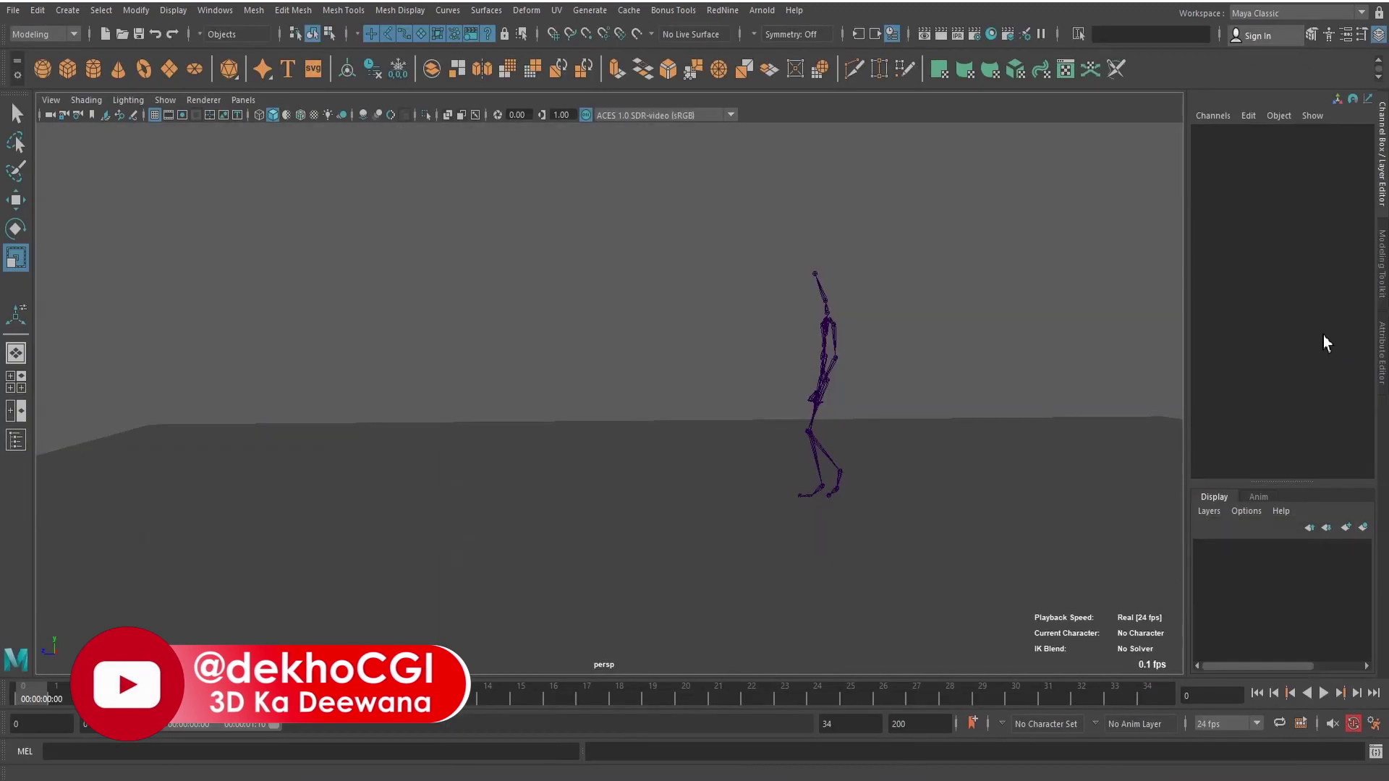